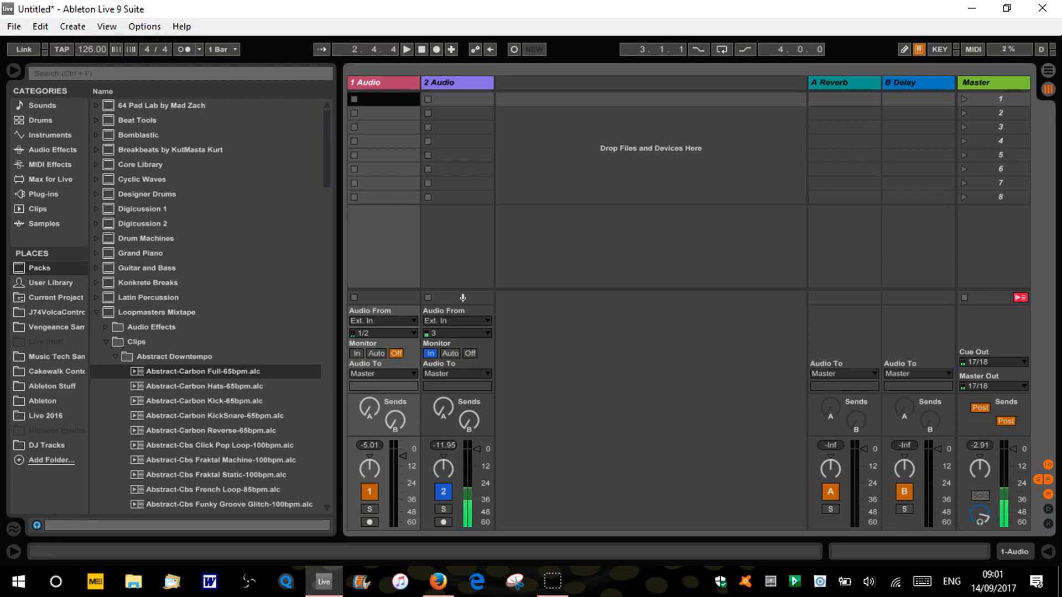
# Step: Collapse the Loopmasters Mixtape pack in the browser and compare the Session View with the Arrangement View
pyautogui.click(114, 357)
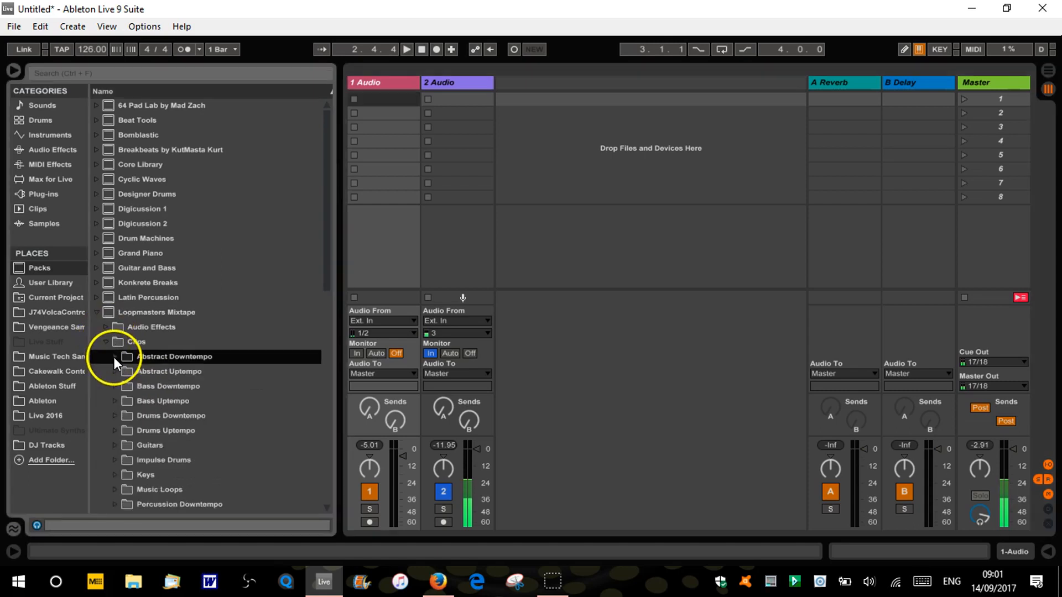
pyautogui.click(97, 312)
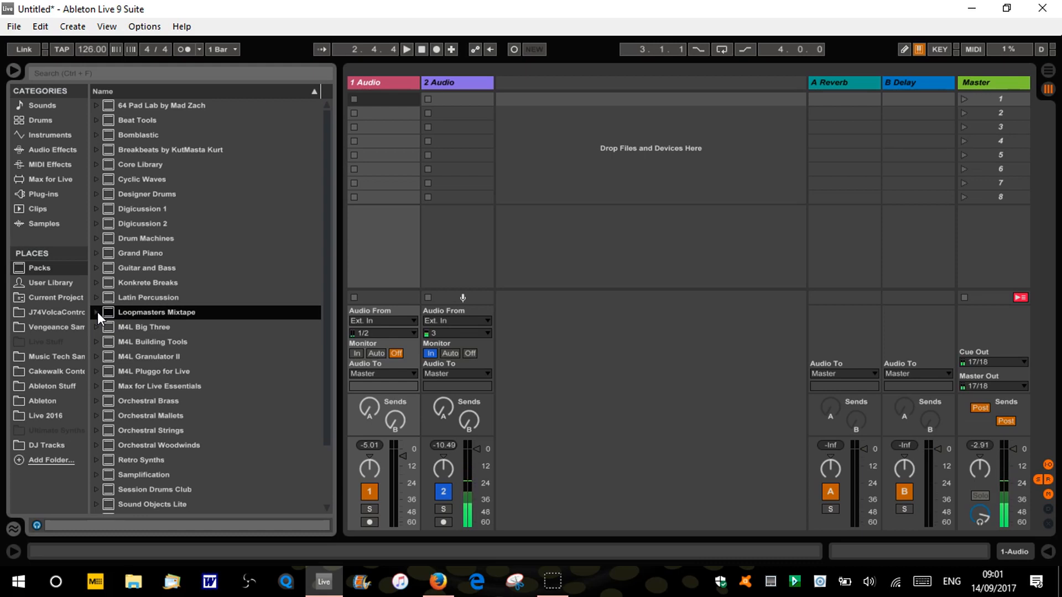
pyautogui.press('Tab')
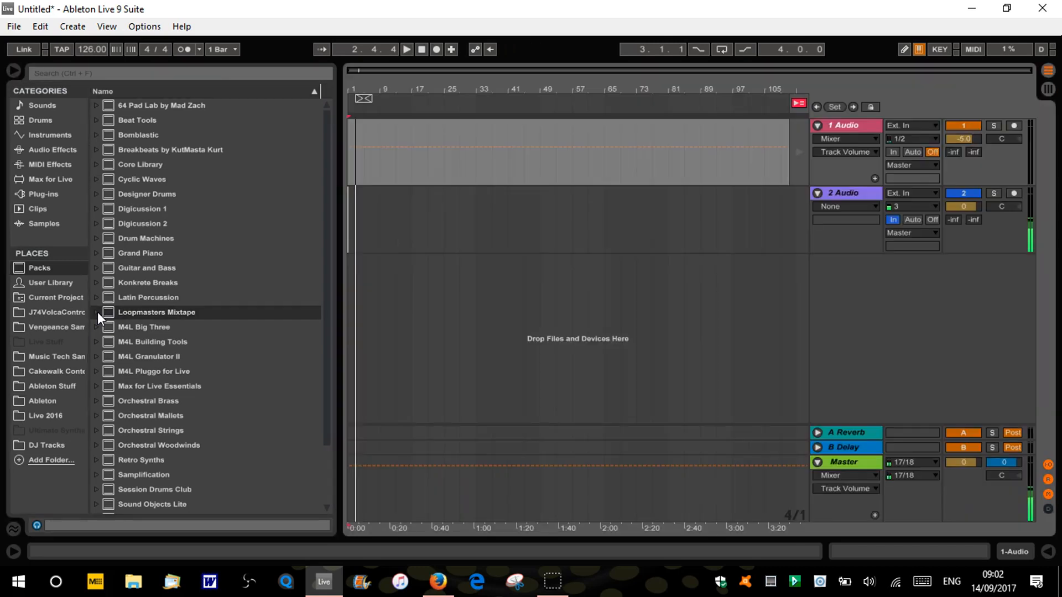
pyautogui.press('Tab')
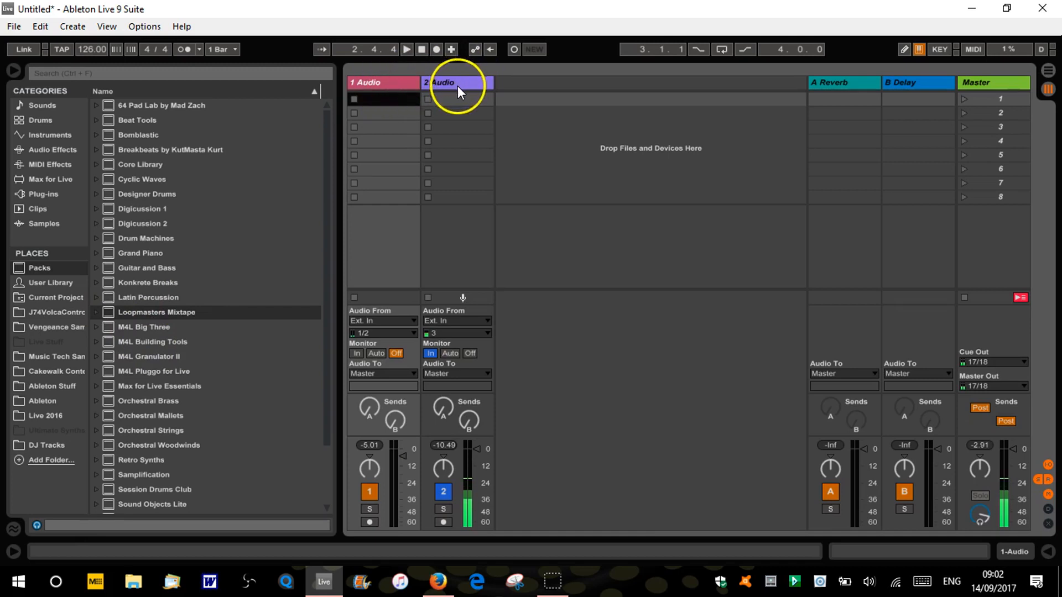
pyautogui.press('Tab')
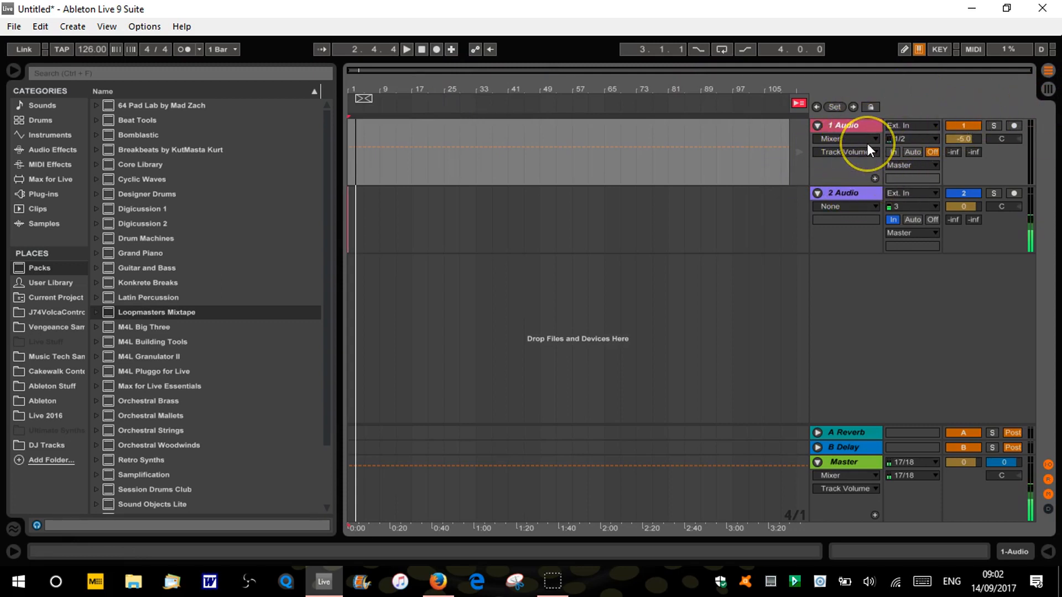
pyautogui.press('Tab')
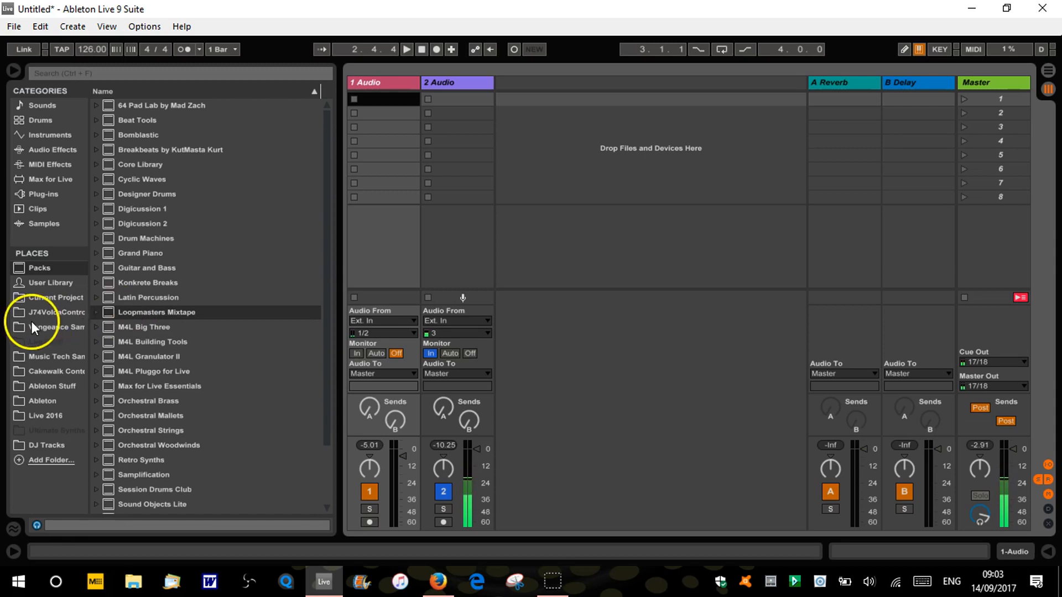
# Step: Load the Abstract-Carbon Full-65bpm clip from Loopmasters Mixtape's Abstract Downtempo folder into the first slot of the 1 Audio track
pyautogui.click(96, 312)
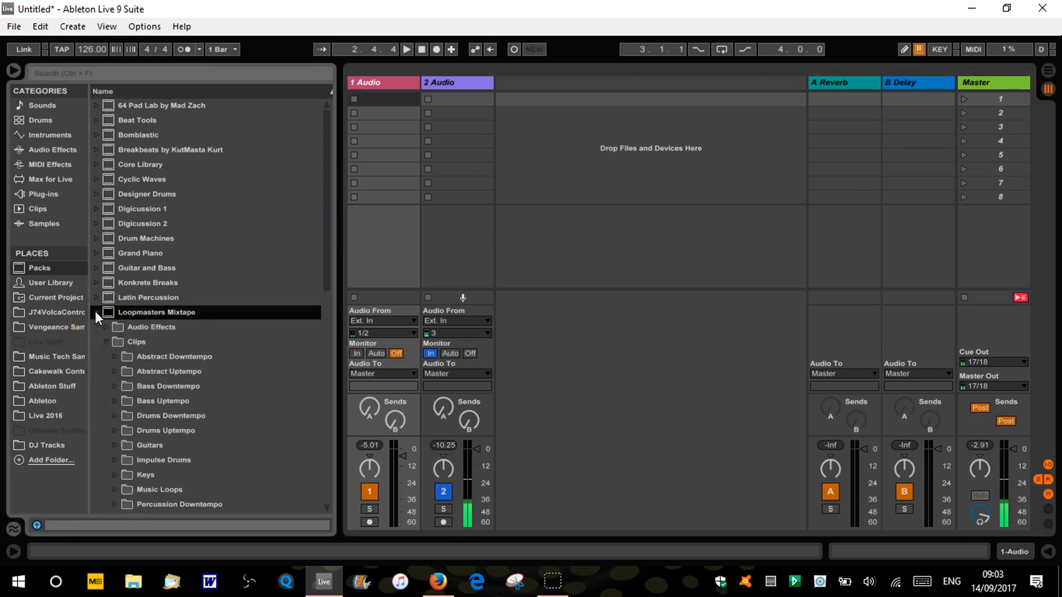
pyautogui.click(114, 357)
pyautogui.moveTo(194, 371); pyautogui.dragTo(380, 98)
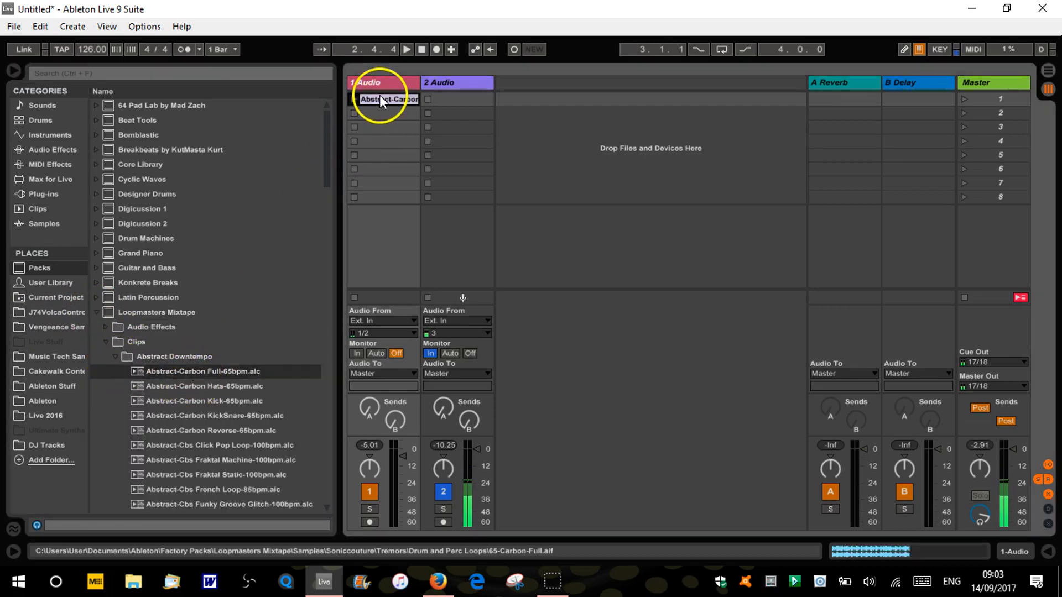
# Step: Rename the second audio track as Mic and collapse the Abstract Downtempo folder in the browser
pyautogui.doubleClick(449, 81)
pyautogui.write('Mic')
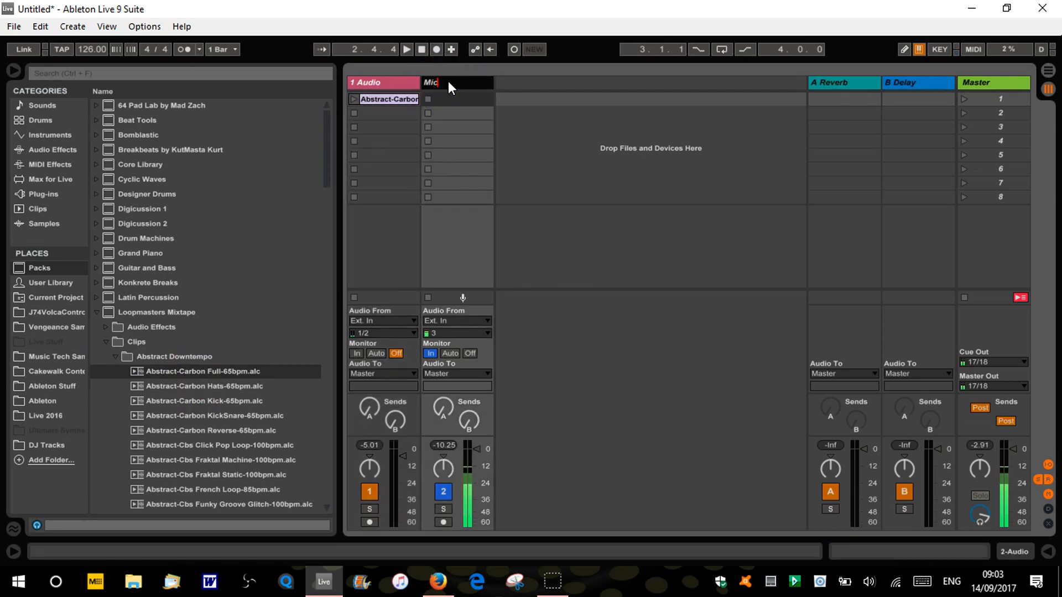
pyautogui.press('Return')
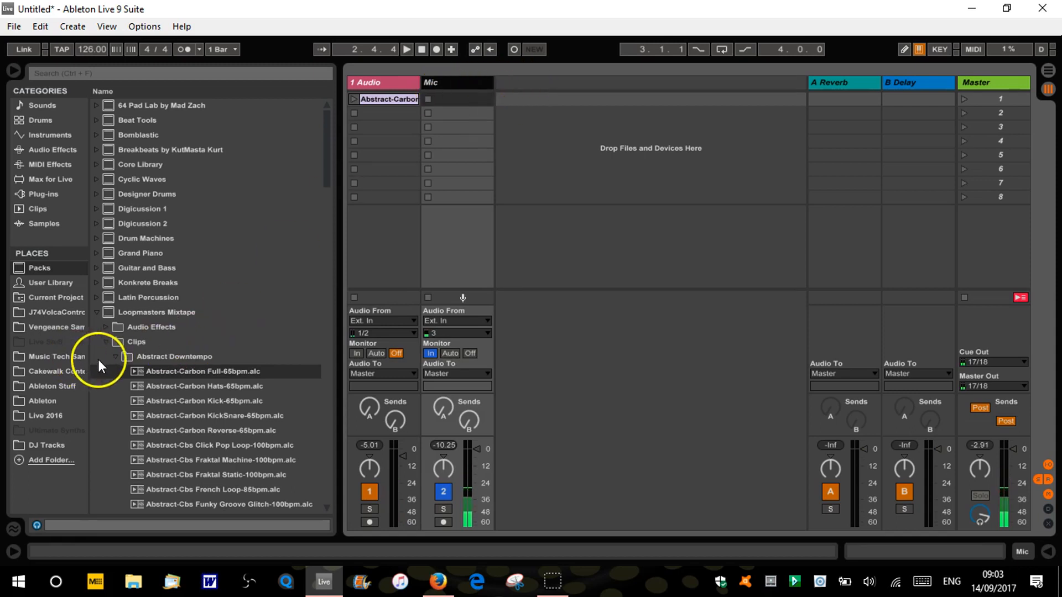
pyautogui.click(115, 357)
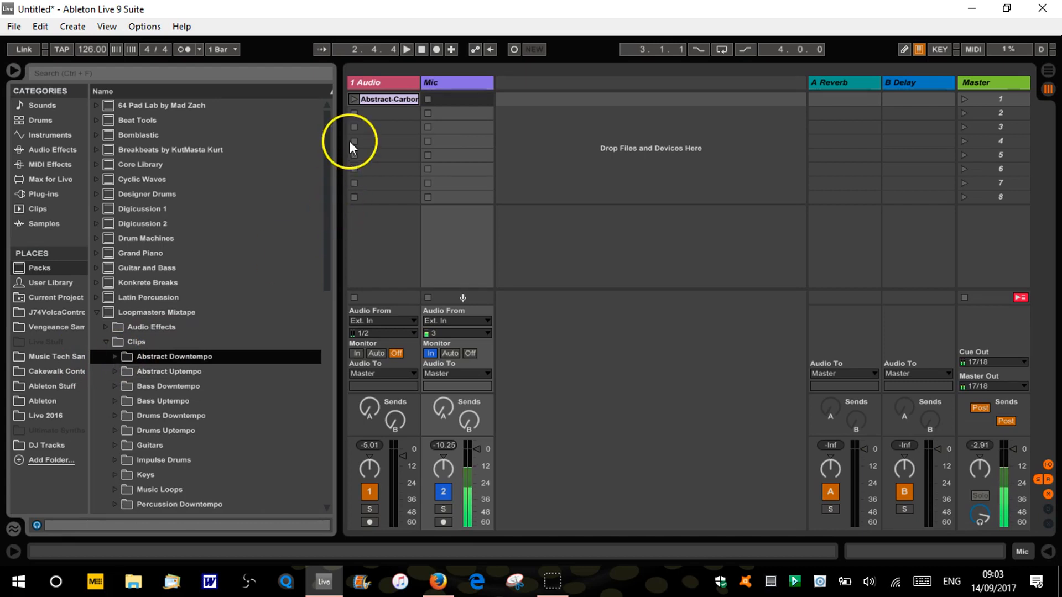
# Step: Raise the 1 Audio track's volume to -1.0 dB while its clip plays, and stop the clip
pyautogui.click(354, 99)
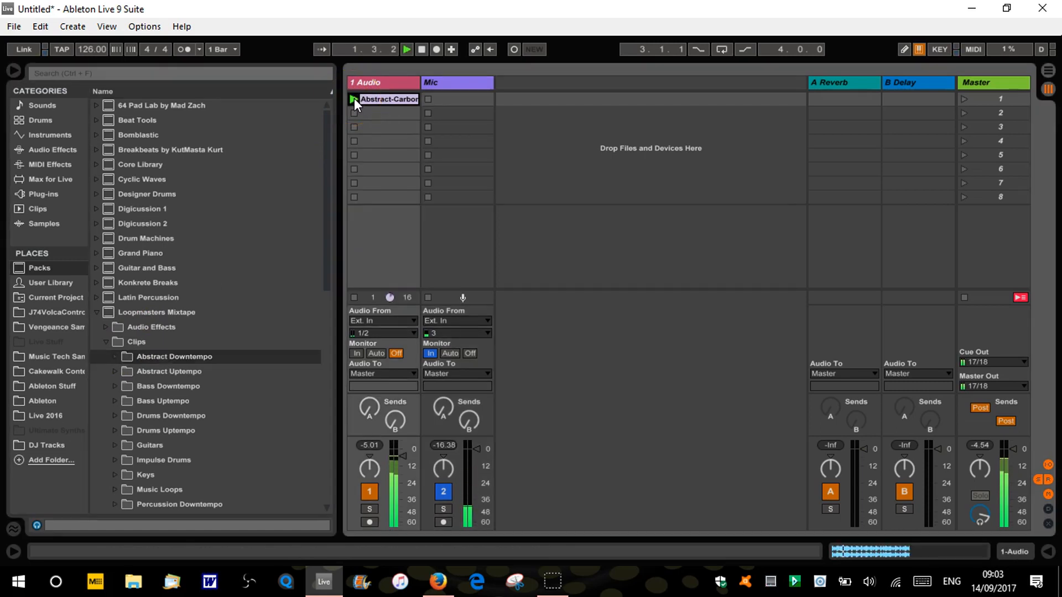
pyautogui.moveTo(404, 456); pyautogui.dragTo(403, 450)
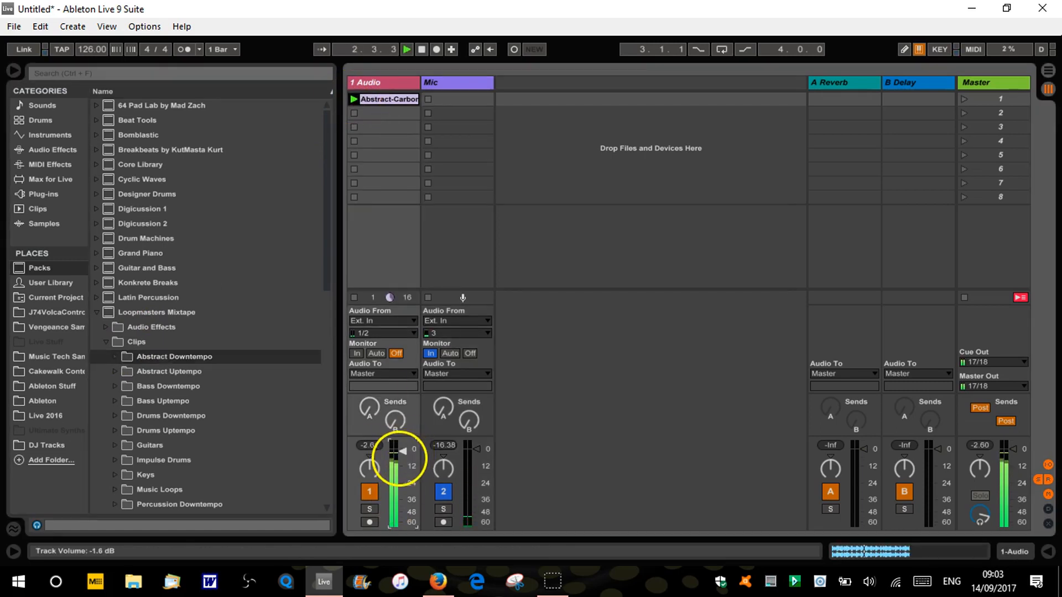
pyautogui.click(355, 113)
# Step: Copy the Abstract-Carbon clip from its Session slot to bar 1 of the 1 Audio track in the Arrangement View
pyautogui.press('Tab')
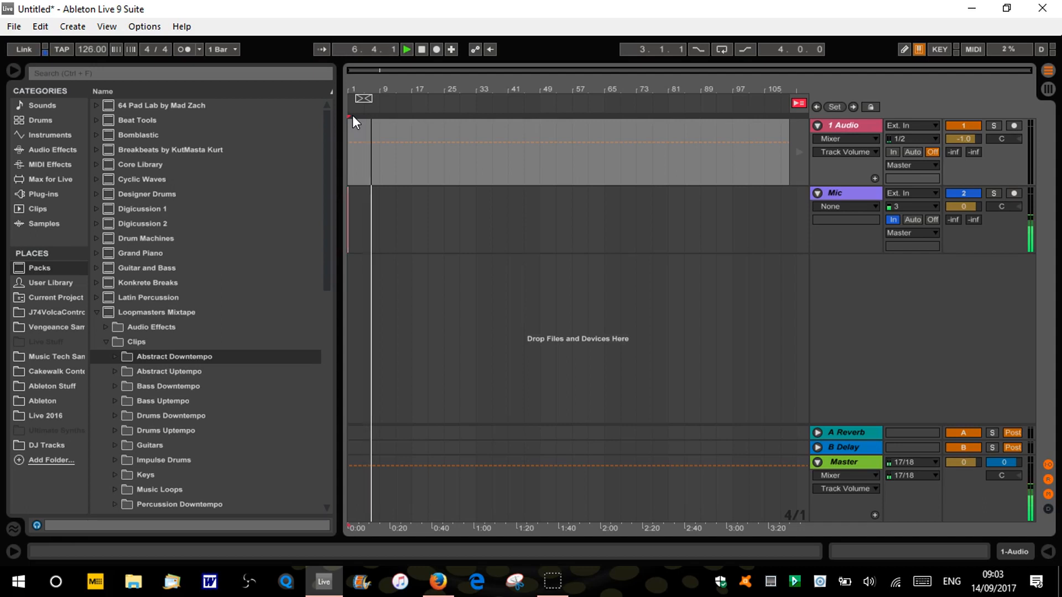
pyautogui.press('Tab')
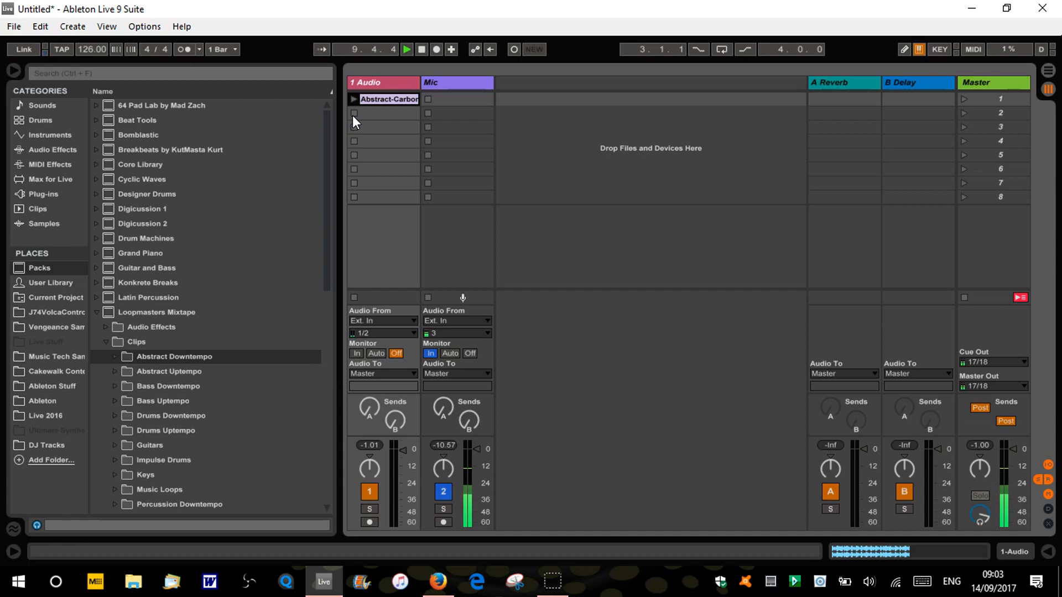
pyautogui.click(369, 105)
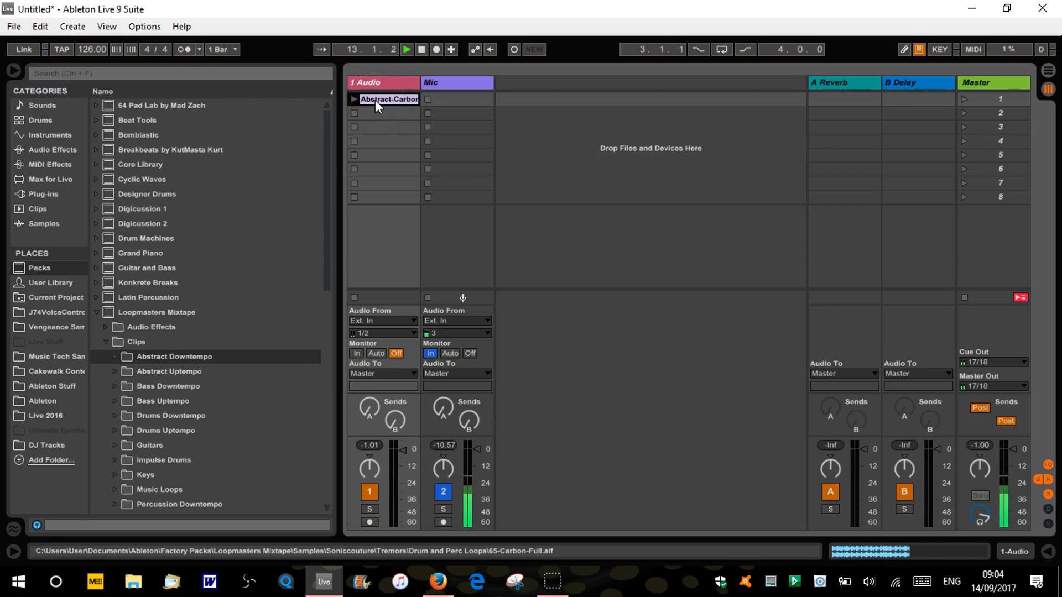
pyautogui.moveTo(377, 98)
pyautogui.mouseDown()
pyautogui.moveTo(387, 136)
pyautogui.moveTo(498, 145)
pyautogui.moveTo(381, 148)
pyautogui.moveTo(512, 148)
pyautogui.moveTo(354, 145)
pyautogui.mouseUp()
pyautogui.press('Tab')
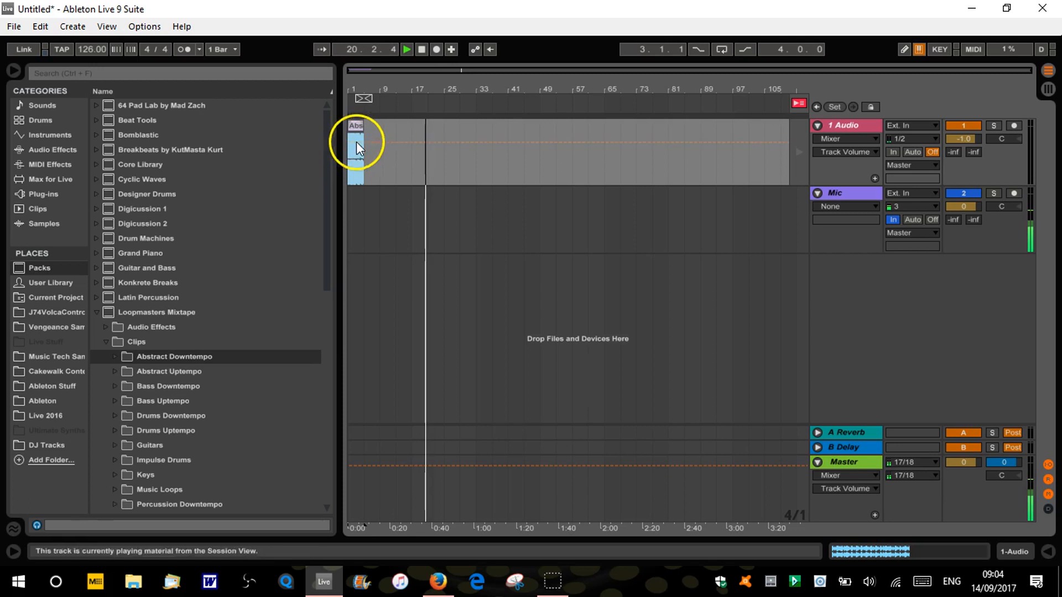
# Step: Reset the transport to the start, try to play the clip in the Arrangement View, and stop playback
pyautogui.click(422, 49)
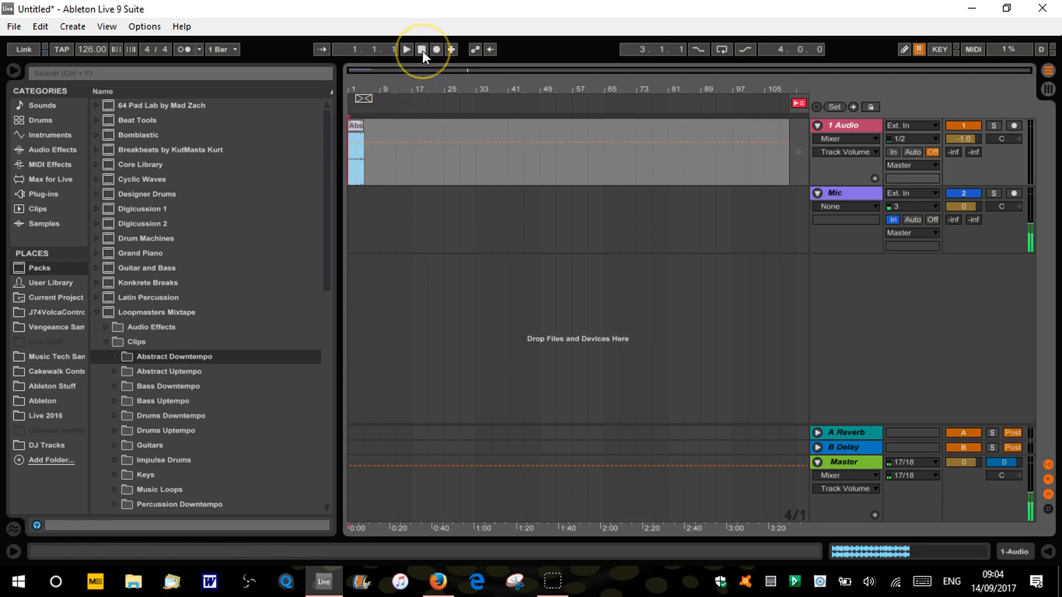
pyautogui.press('Tab')
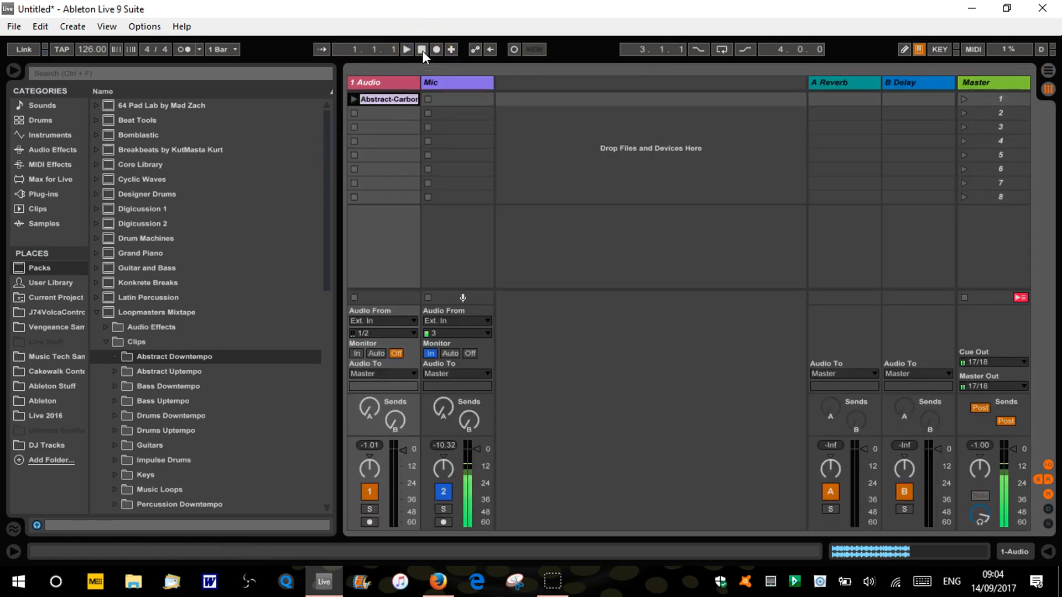
pyautogui.press('Tab')
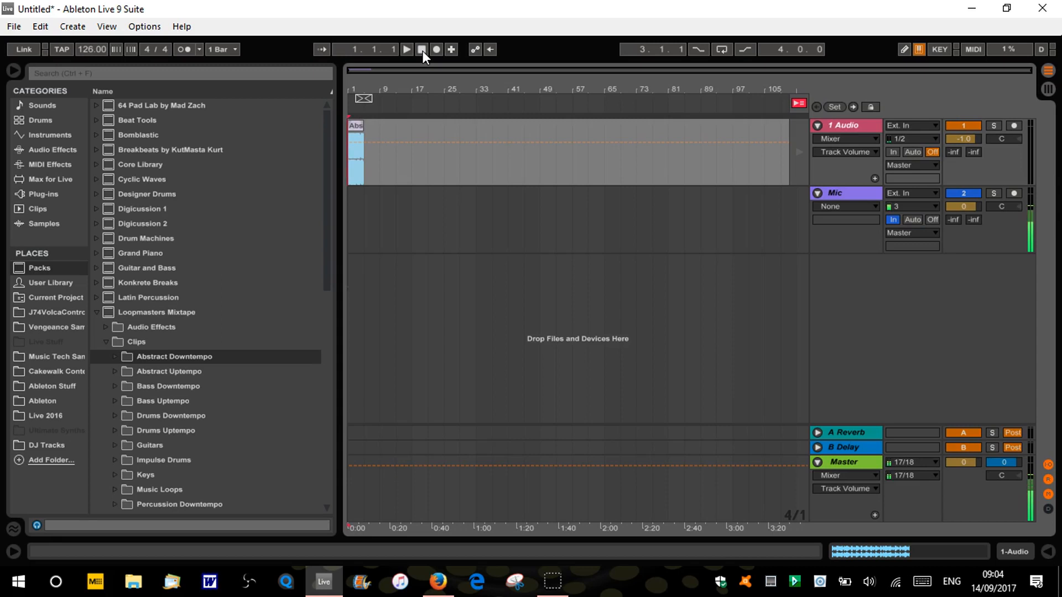
pyautogui.click(409, 50)
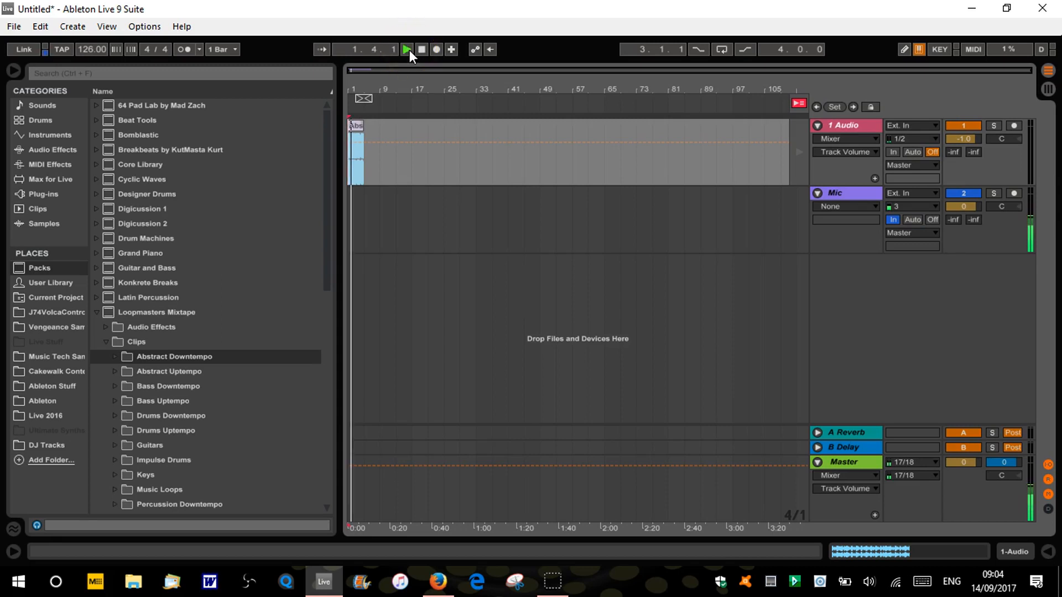
pyautogui.click(422, 48)
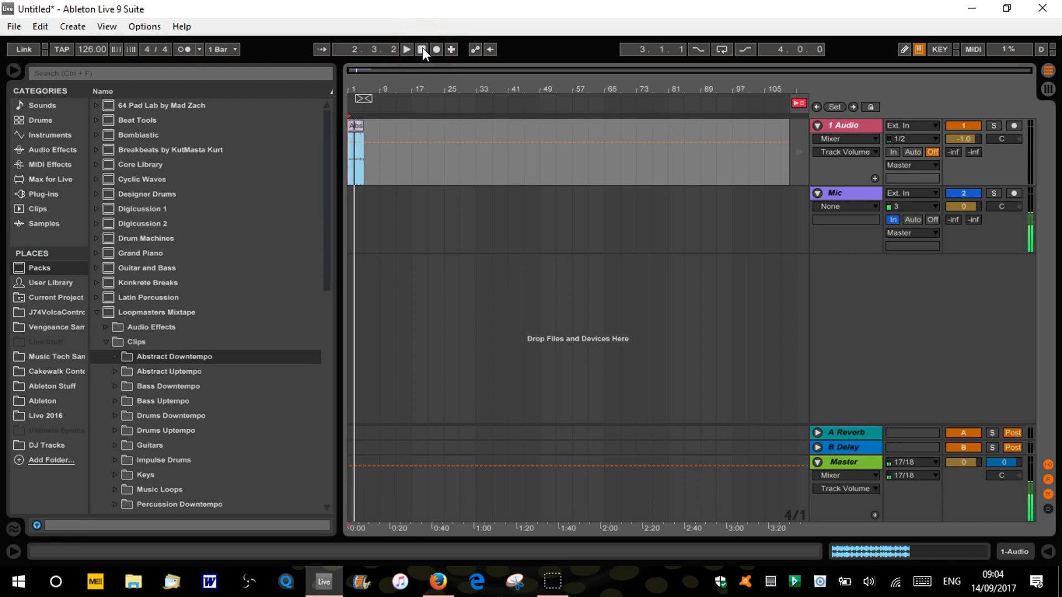
# Step: Check both views and return the 1 Audio track's playback control to the arrangement with Back to Arrangement
pyautogui.click(844, 106)
pyautogui.press('Tab')
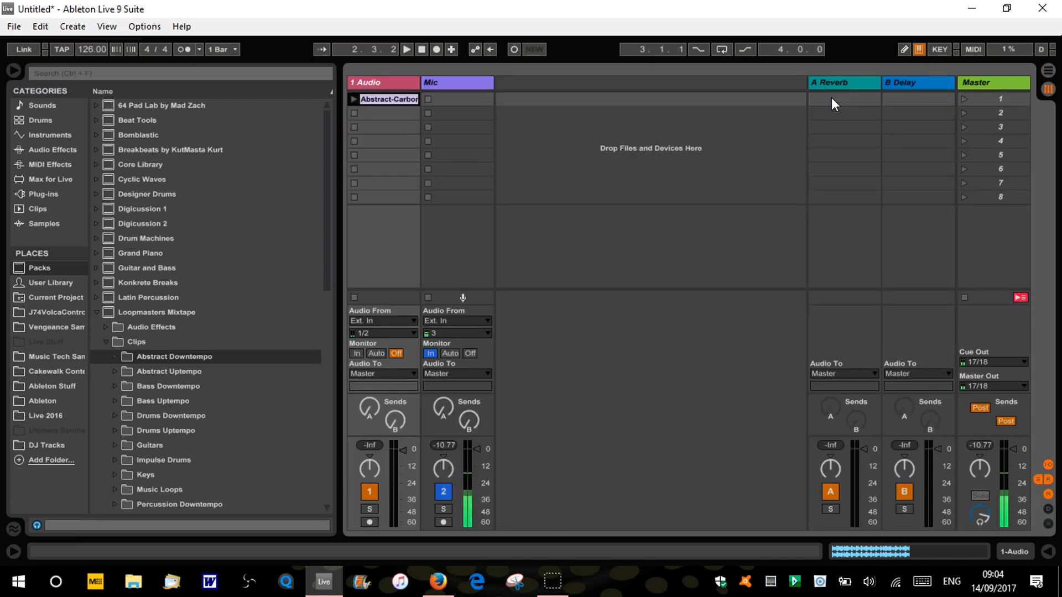
pyautogui.press('Tab')
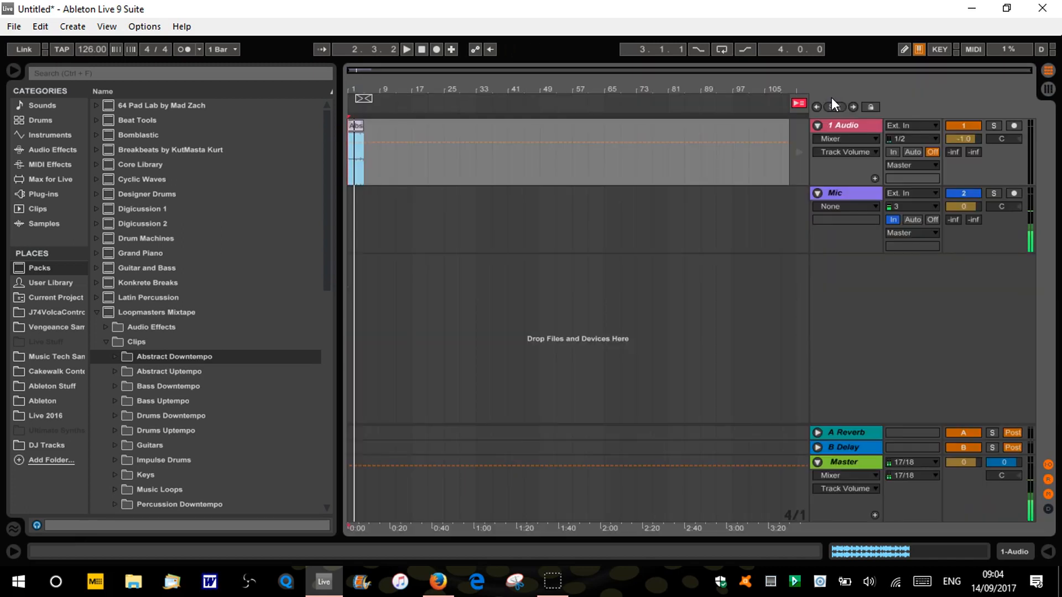
pyautogui.click(799, 104)
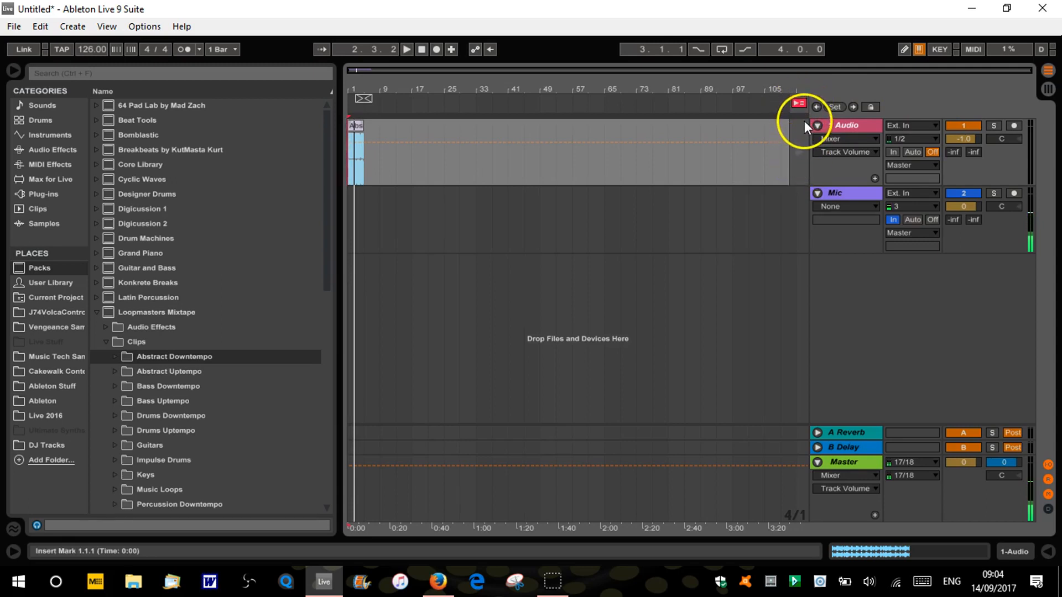
pyautogui.click(799, 104)
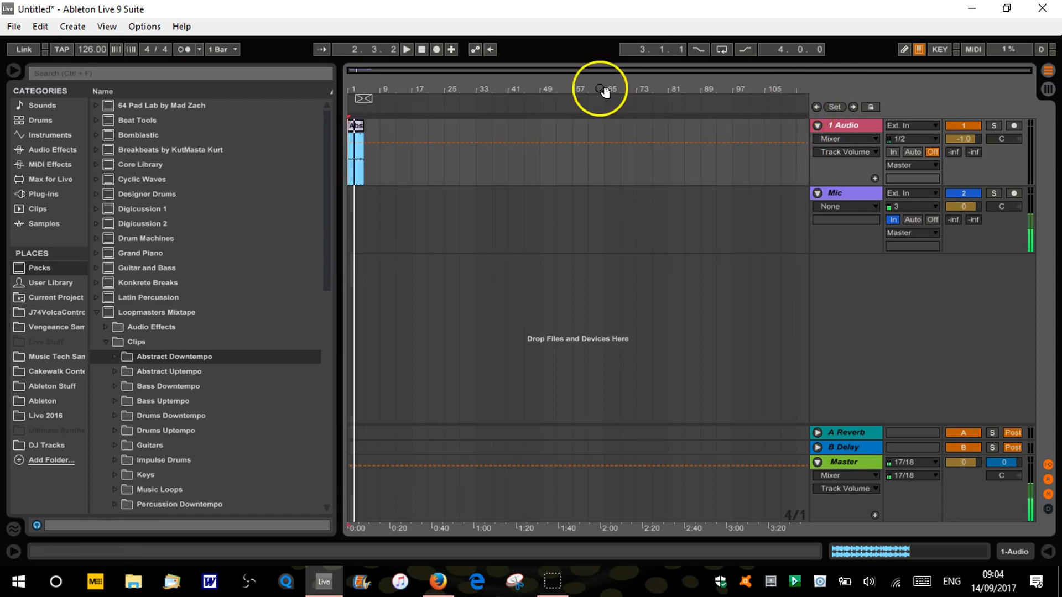
# Step: Play the arrangement clip from the start for about two bars, stop it, and compare it with the Session View
pyautogui.click(423, 52)
pyautogui.press('space')
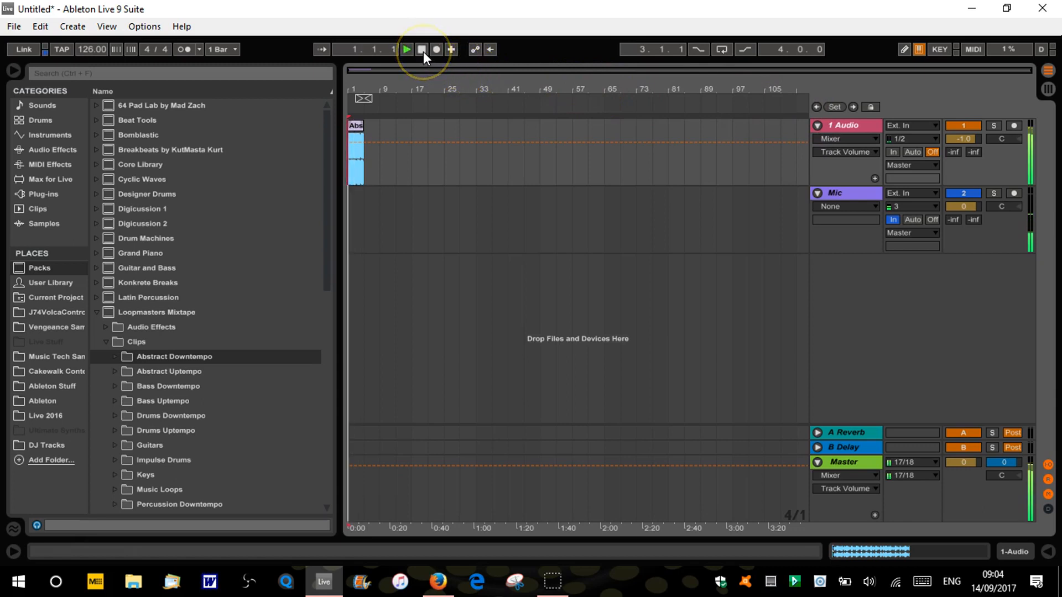
pyautogui.moveTo(358, 85); pyautogui.dragTo(359, 93)
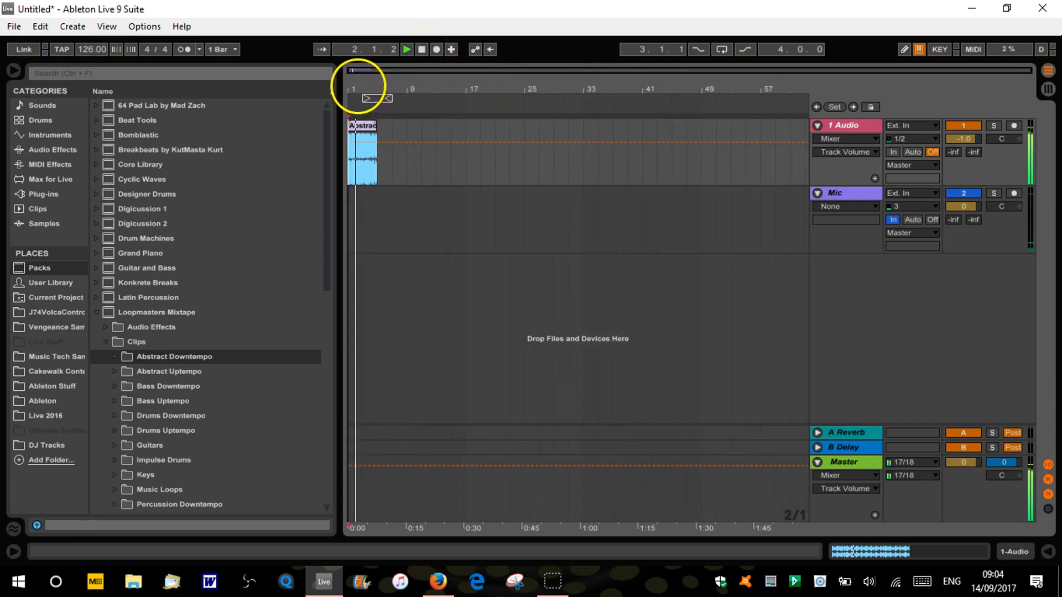
pyautogui.press('space')
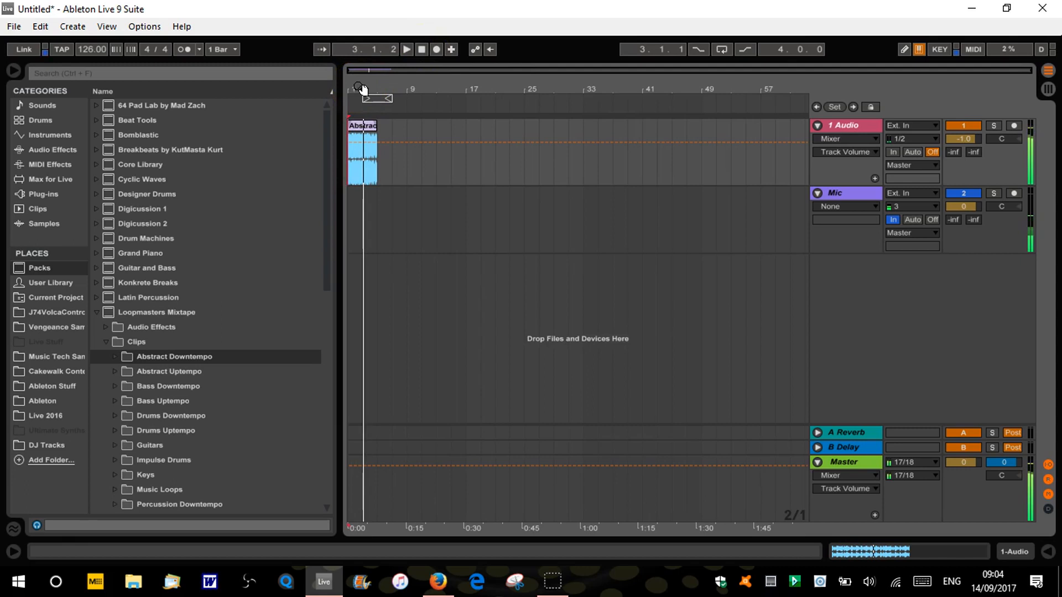
pyautogui.press('Tab')
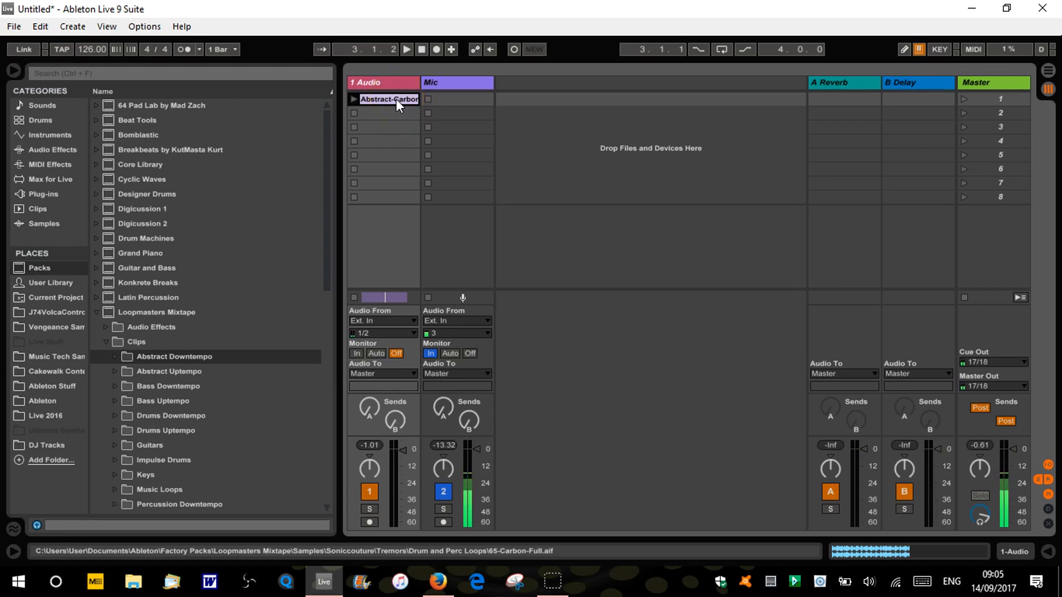
pyautogui.press('Tab')
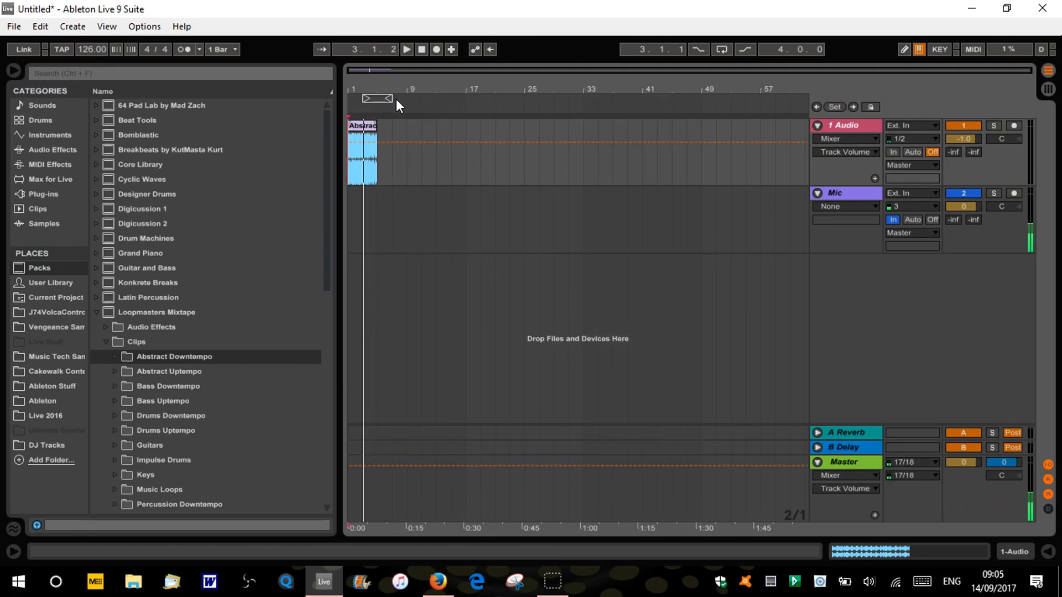
# Step: Hide the browser and extend the Abstract-Carbon clip on the 1 Audio track to end at bar 9
pyautogui.click(13, 70)
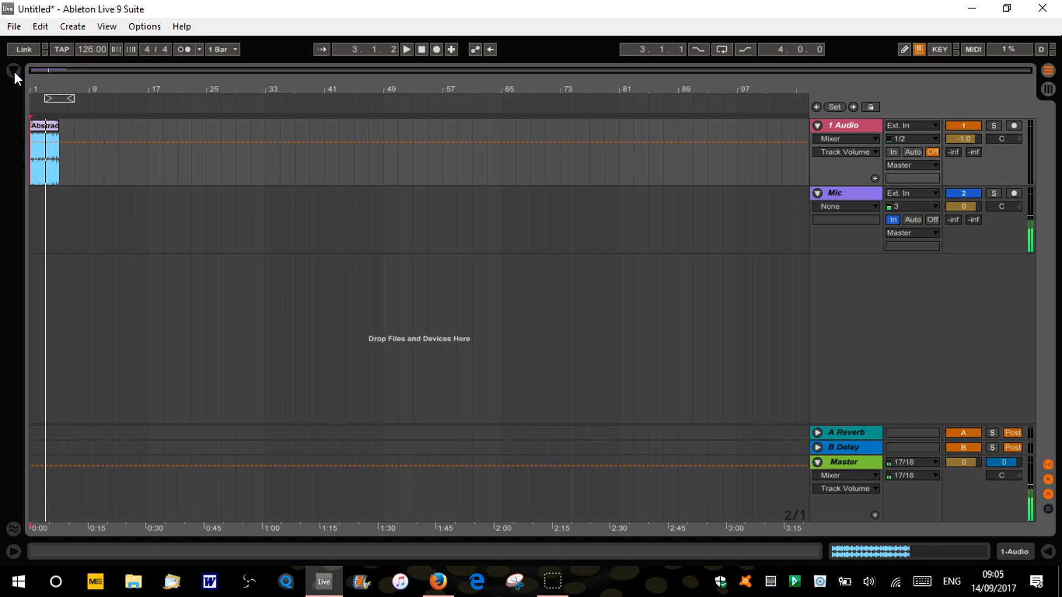
pyautogui.moveTo(38, 88)
pyautogui.mouseDown()
pyautogui.moveTo(61, 114)
pyautogui.moveTo(46, 85)
pyautogui.moveTo(47, 104)
pyautogui.mouseUp()
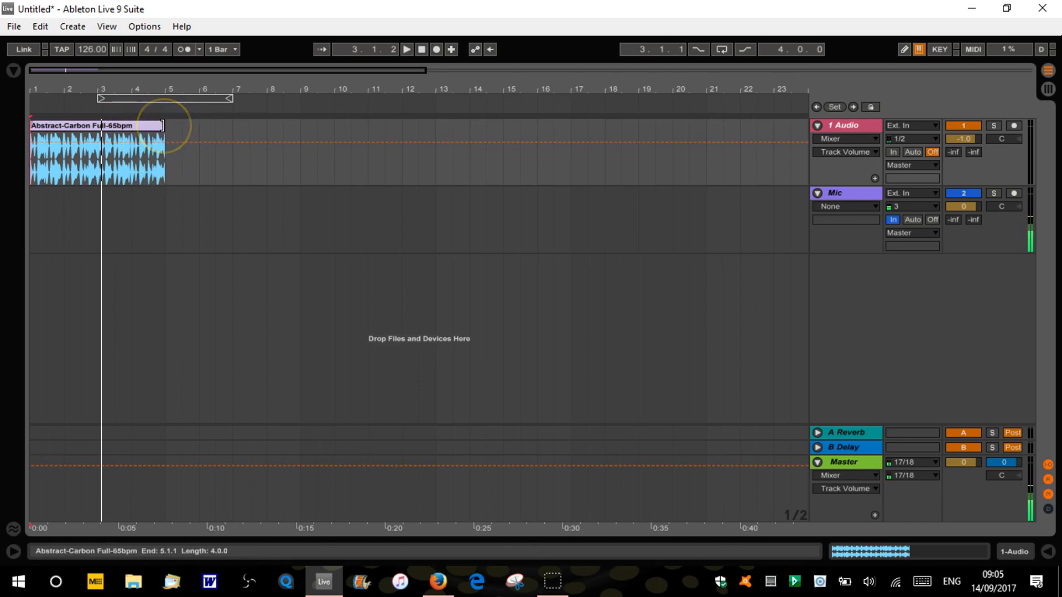
pyautogui.click(162, 125)
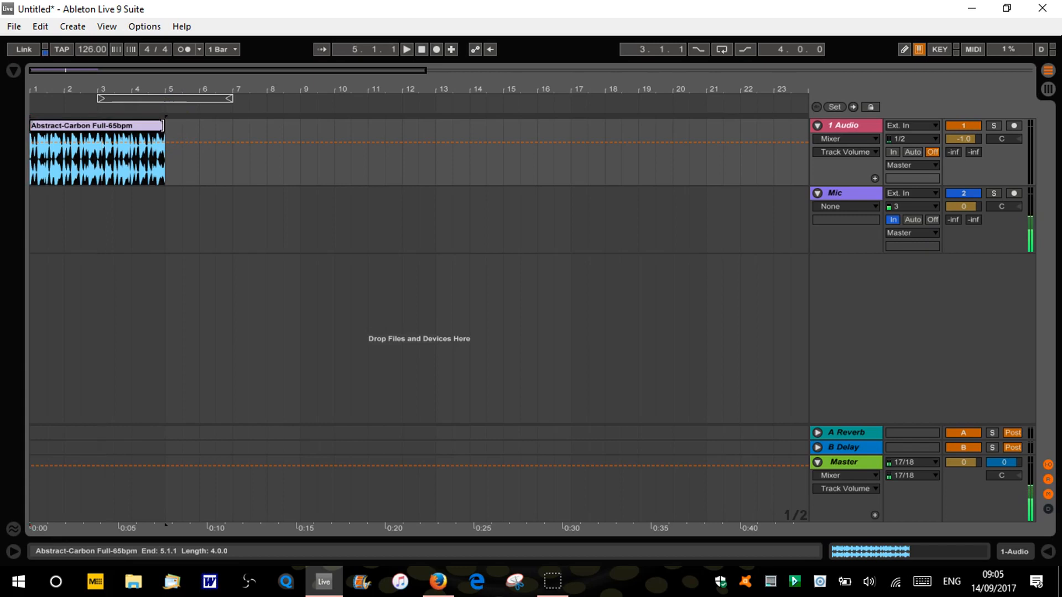
pyautogui.moveTo(162, 126); pyautogui.dragTo(300, 128)
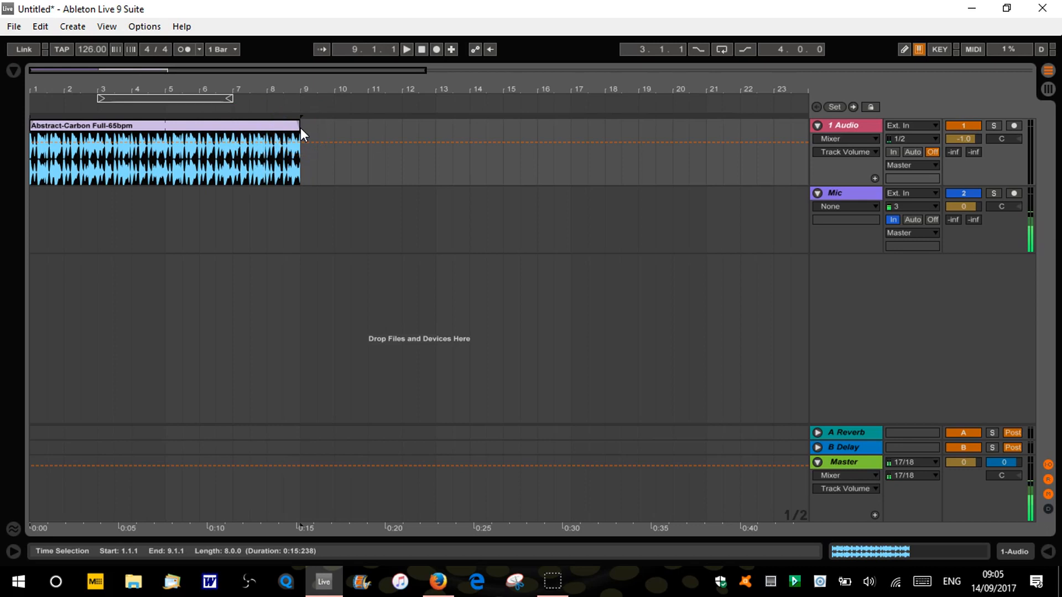
# Step: Move the Abstract-Carbon clip on the 1 Audio track to start at bar 12 and extend its beginning back to bar 9
pyautogui.moveTo(271, 128); pyautogui.dragTo(641, 141)
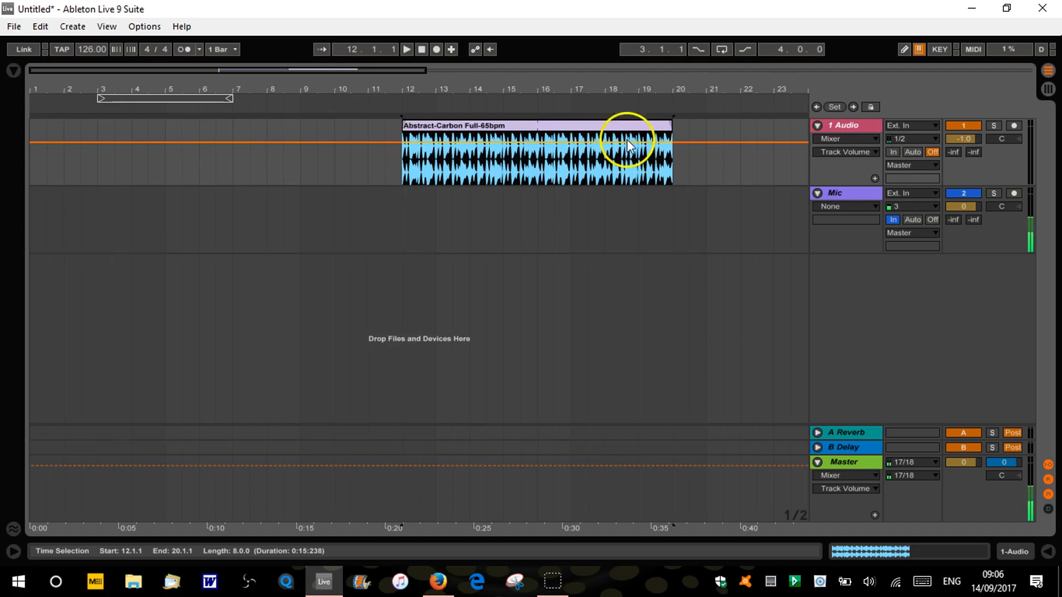
pyautogui.moveTo(404, 125); pyautogui.dragTo(301, 125)
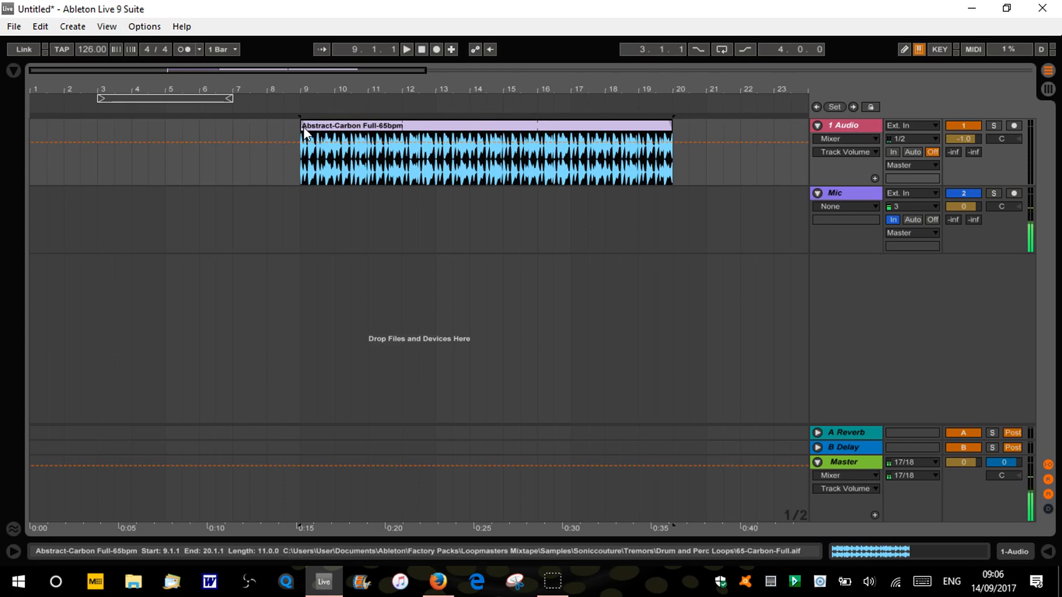
# Step: Undo the last three clip edits: the extension of its beginning, the move and the earlier lengthening
pyautogui.hotkey('ctrl', 'z')
pyautogui.hotkey('ctrl', 'z')
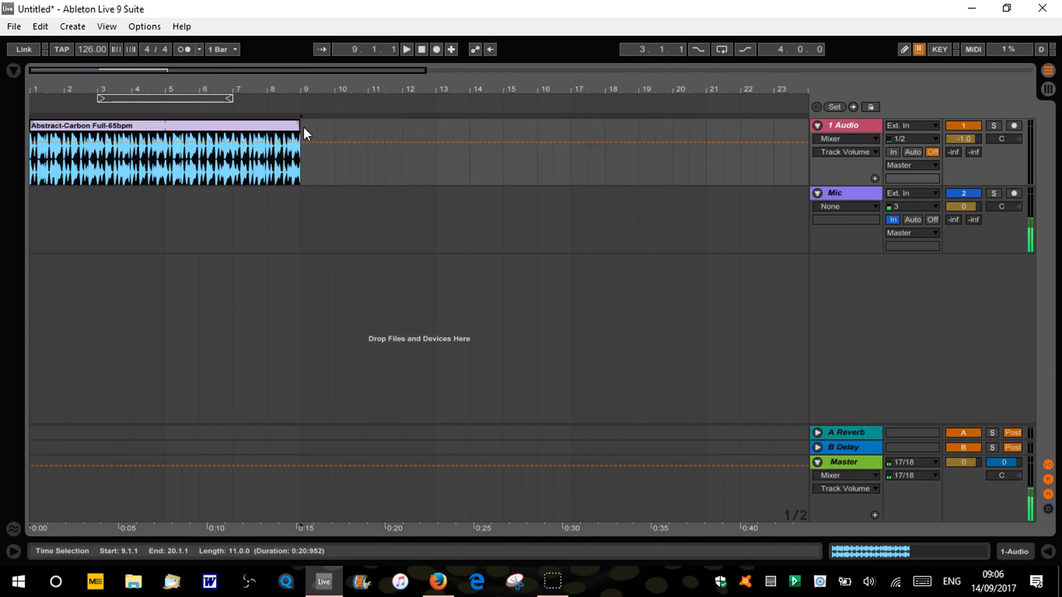
pyautogui.hotkey('ctrl', 'z')
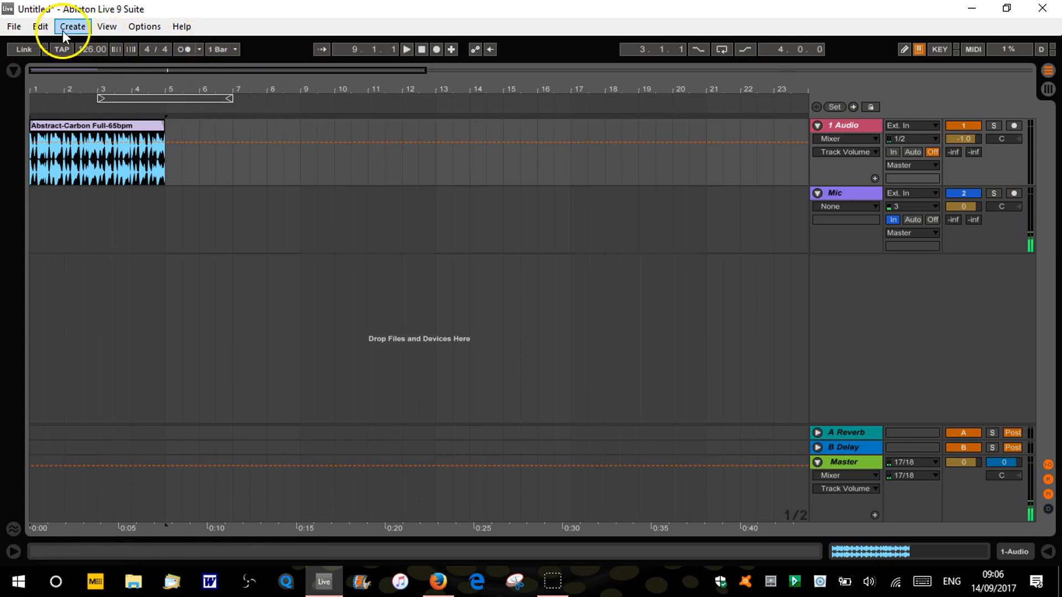
# Step: Check the available undo and redo commands, and redo the clip's lengthening to bar 9 and its move to bar 12
pyautogui.click(47, 28)
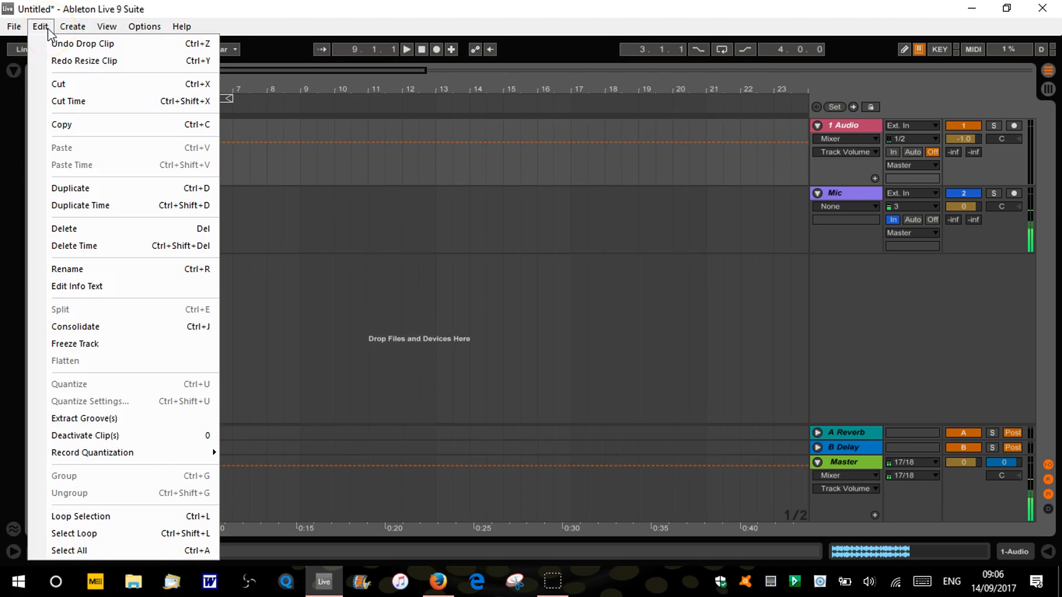
pyautogui.click(362, 185)
pyautogui.click(444, 235)
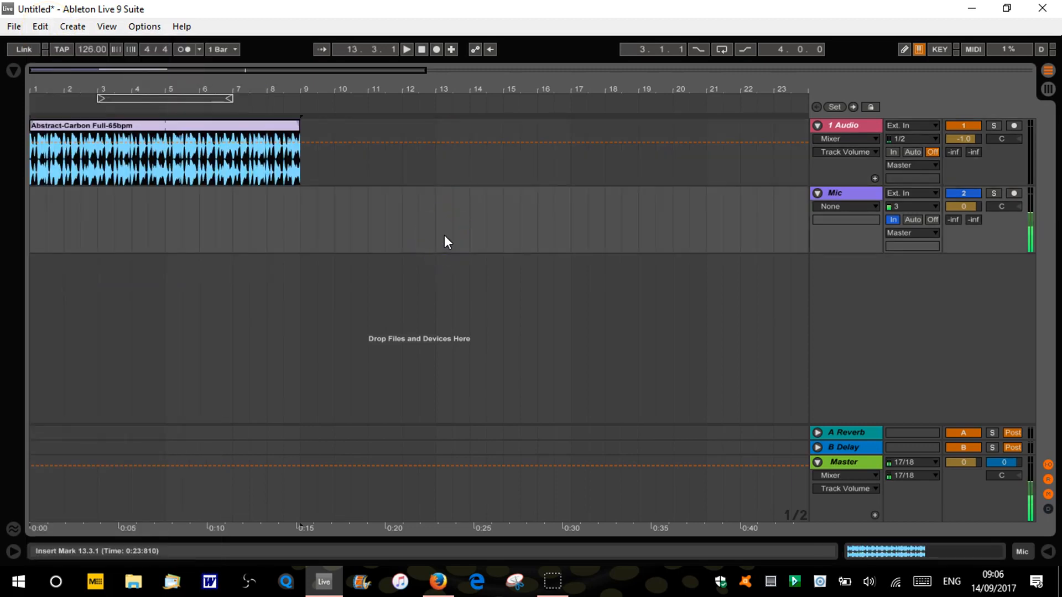
pyautogui.hotkey('ctrl', 'z')
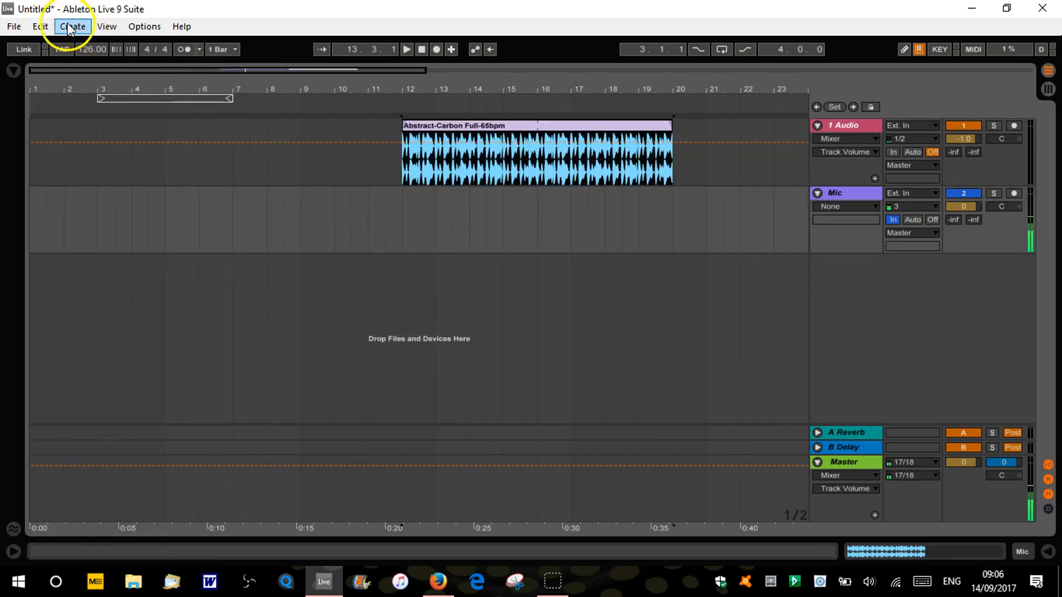
# Step: Save the Live Set as Level1 in the Rockschool Project folder
pyautogui.click(12, 27)
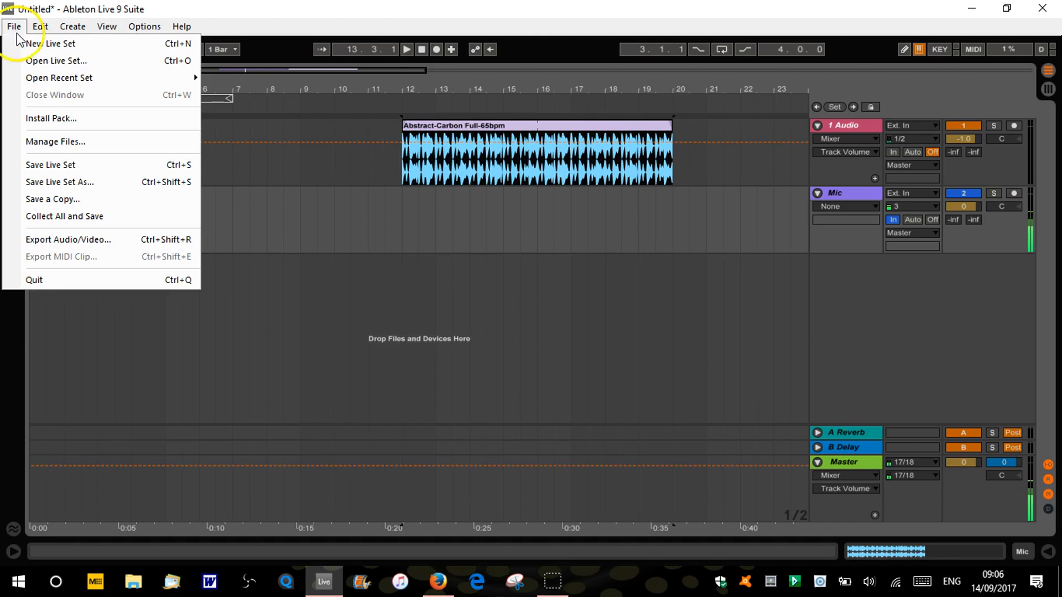
pyautogui.click(73, 165)
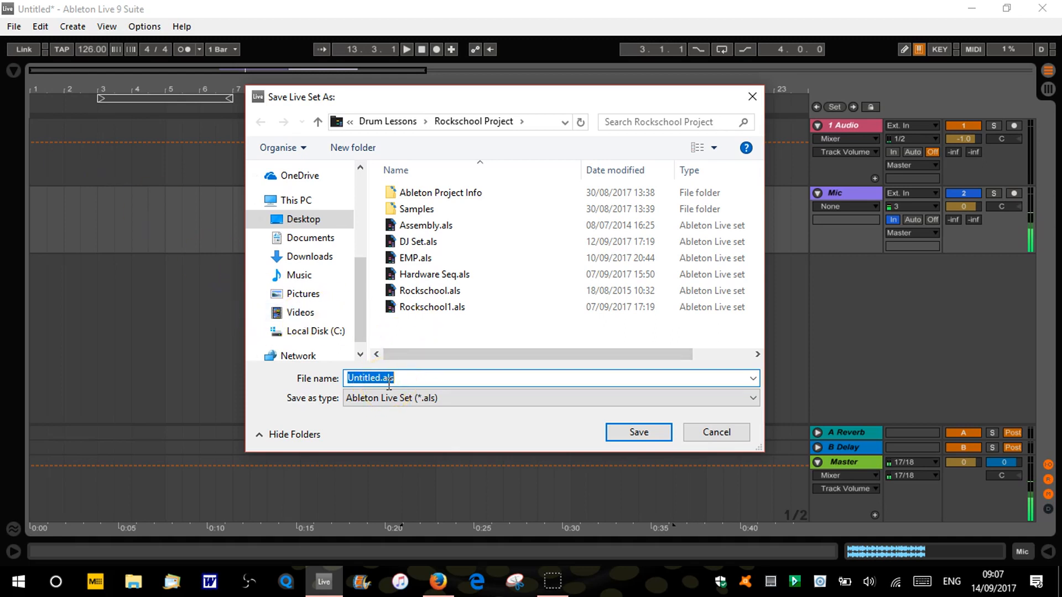
pyautogui.write('Level1')
pyautogui.press('Return')
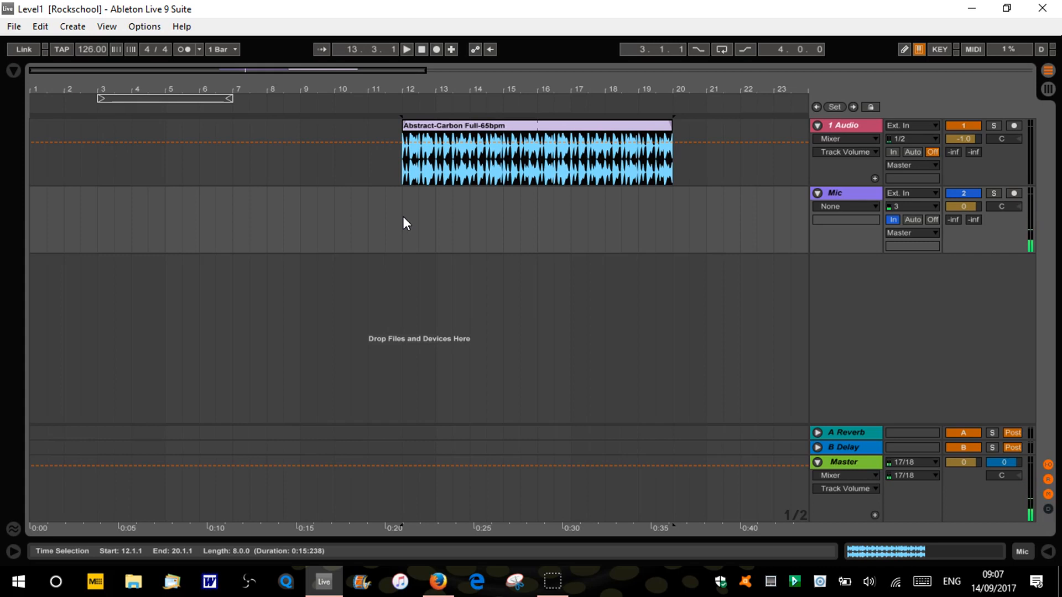
# Step: Review the file commands and check whether undo and redo are available after saving the set
pyautogui.click(14, 27)
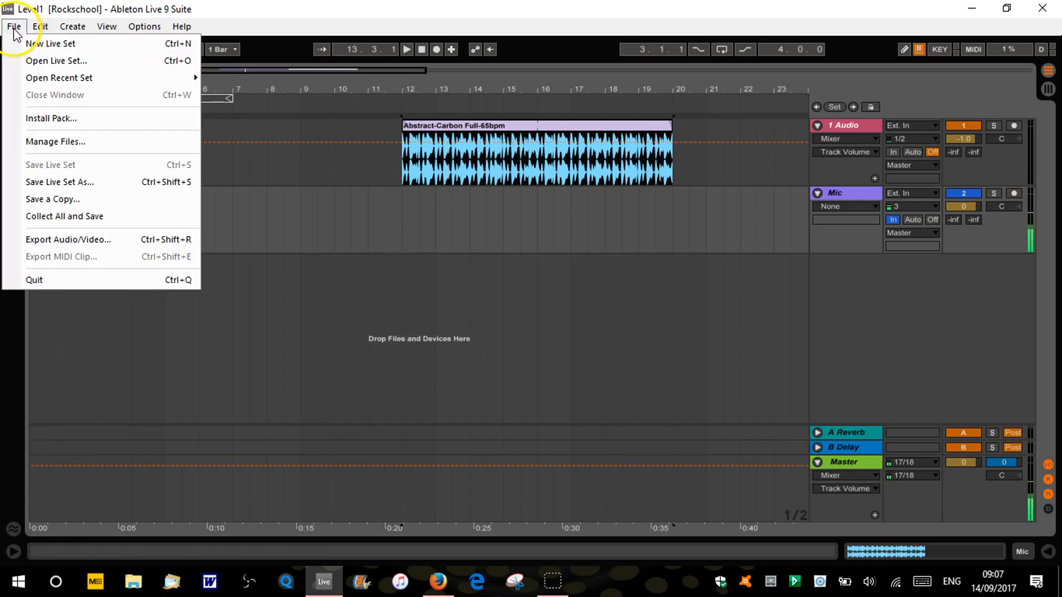
pyautogui.click(343, 196)
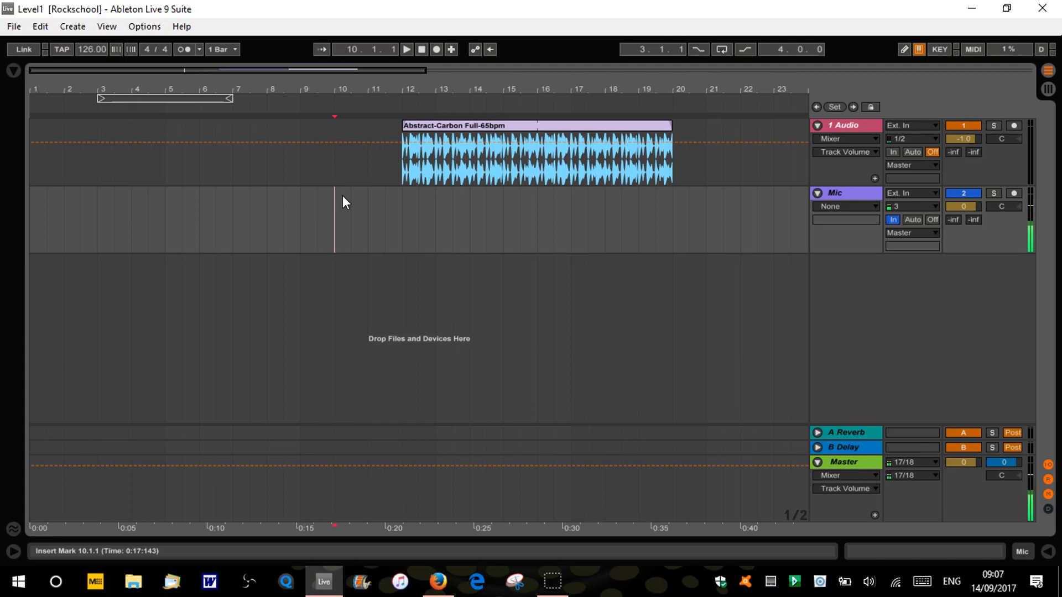
pyautogui.click(443, 191)
pyautogui.click(43, 28)
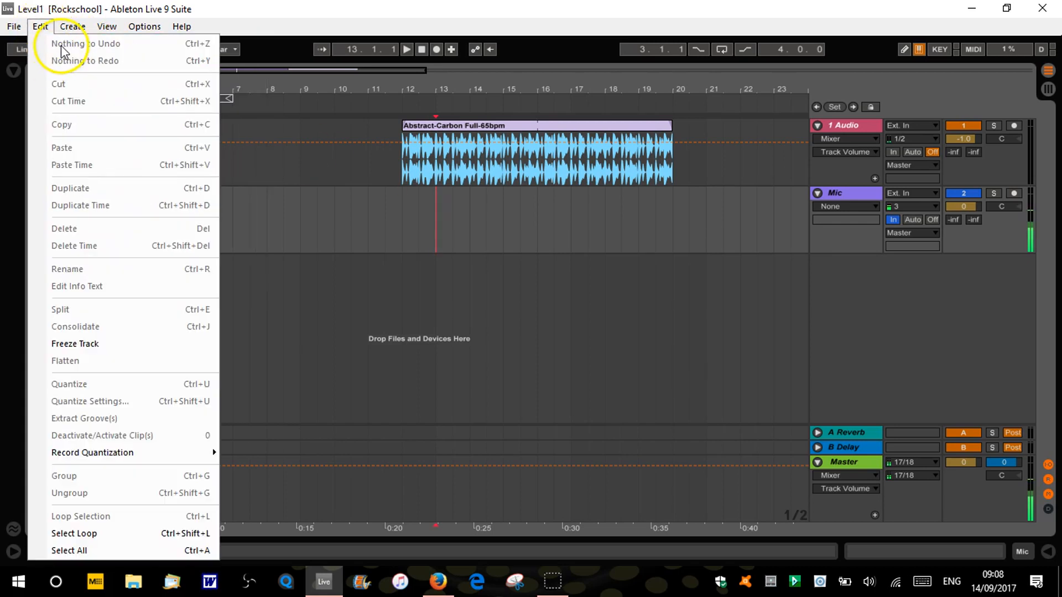
pyautogui.click(343, 199)
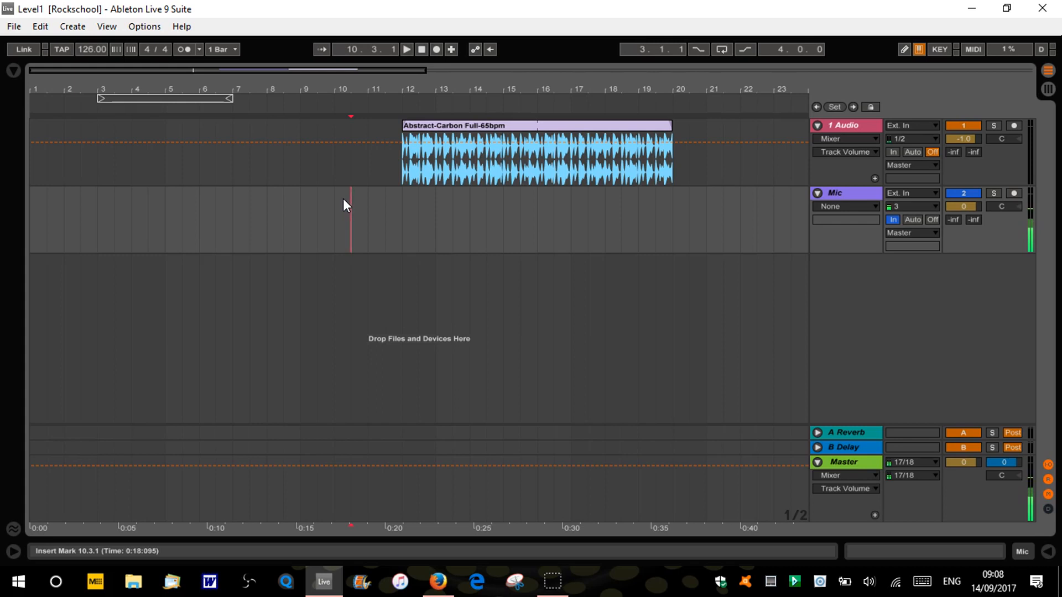
# Step: Move the Abstract-Carbon clip back to bar 1 and shorten it to end at bar 5
pyautogui.click(594, 145)
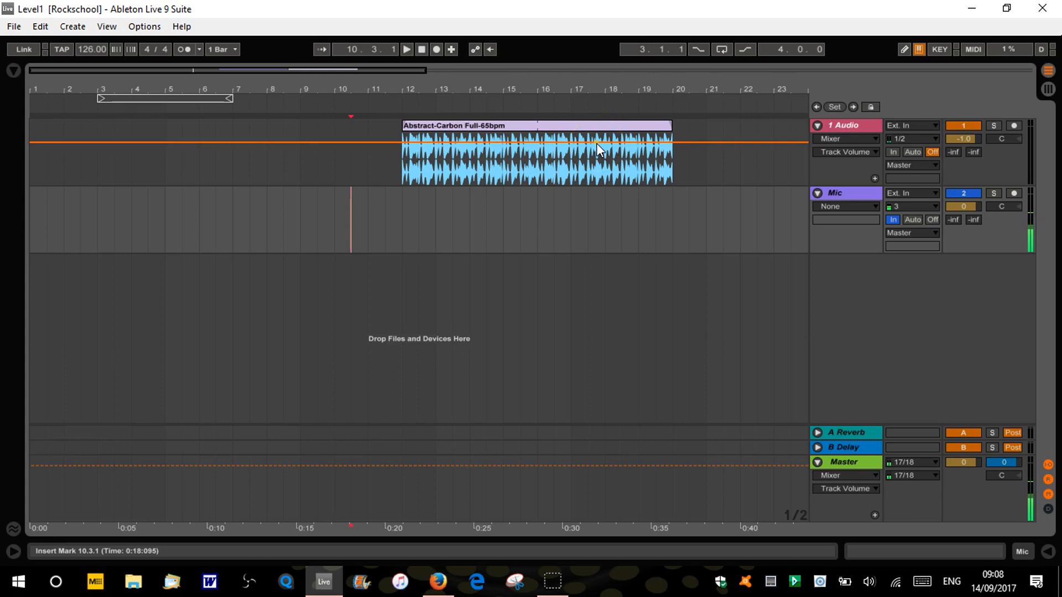
pyautogui.click(586, 127)
pyautogui.moveTo(586, 126); pyautogui.dragTo(194, 122)
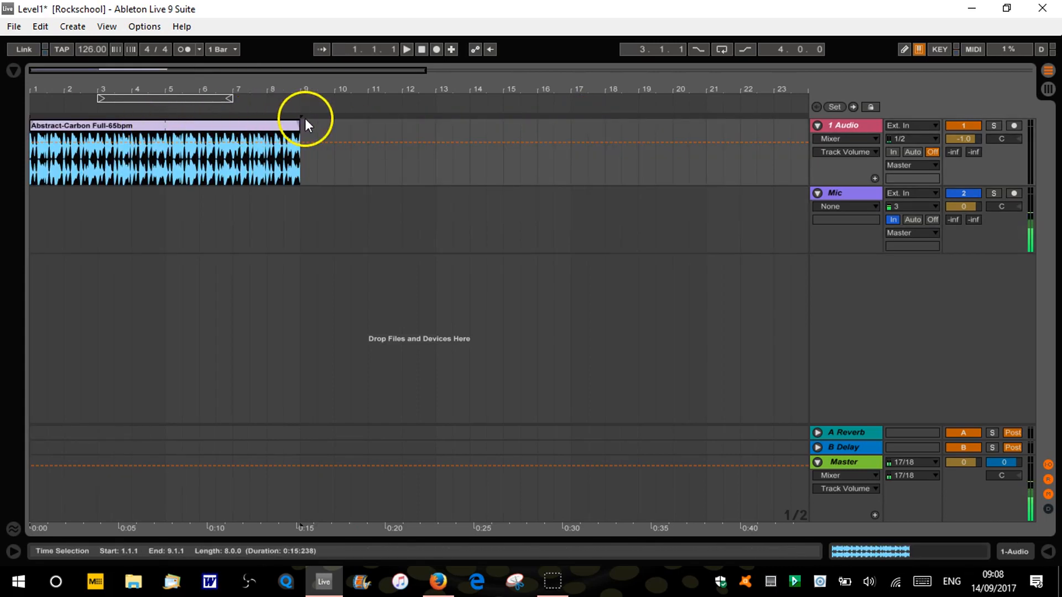
pyautogui.moveTo(296, 124); pyautogui.dragTo(160, 130)
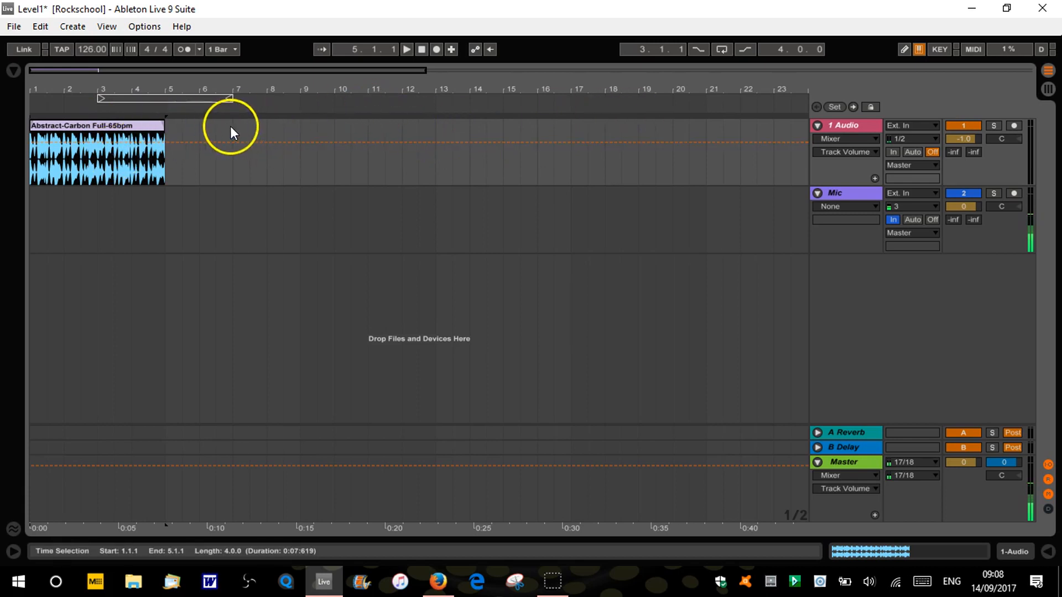
# Step: Review the editing commands available for the Abstract-Carbon clip, and select and copy the clip
pyautogui.rightClick(129, 127)
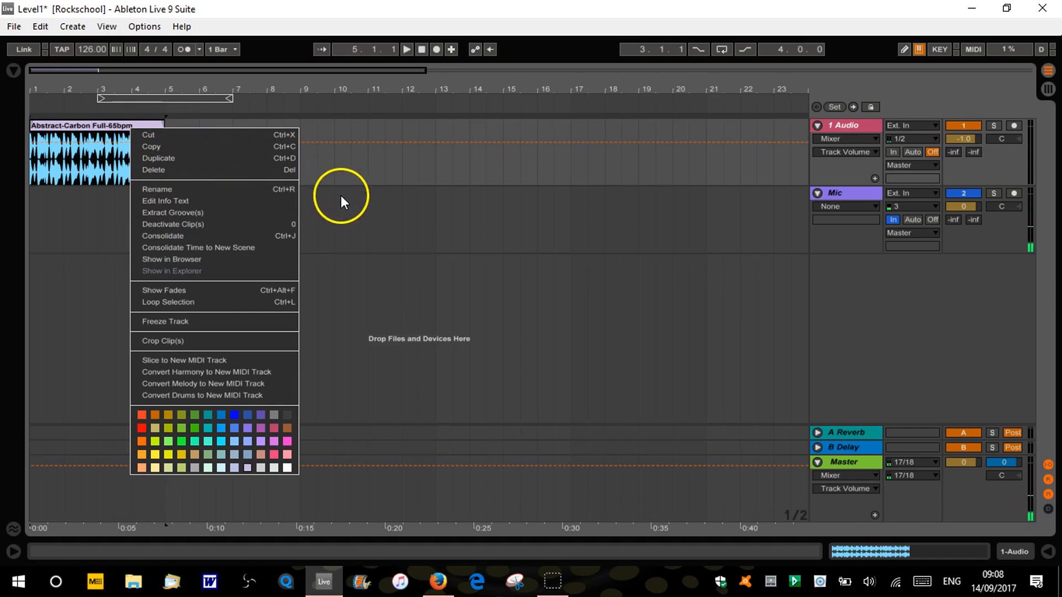
pyautogui.click(287, 148)
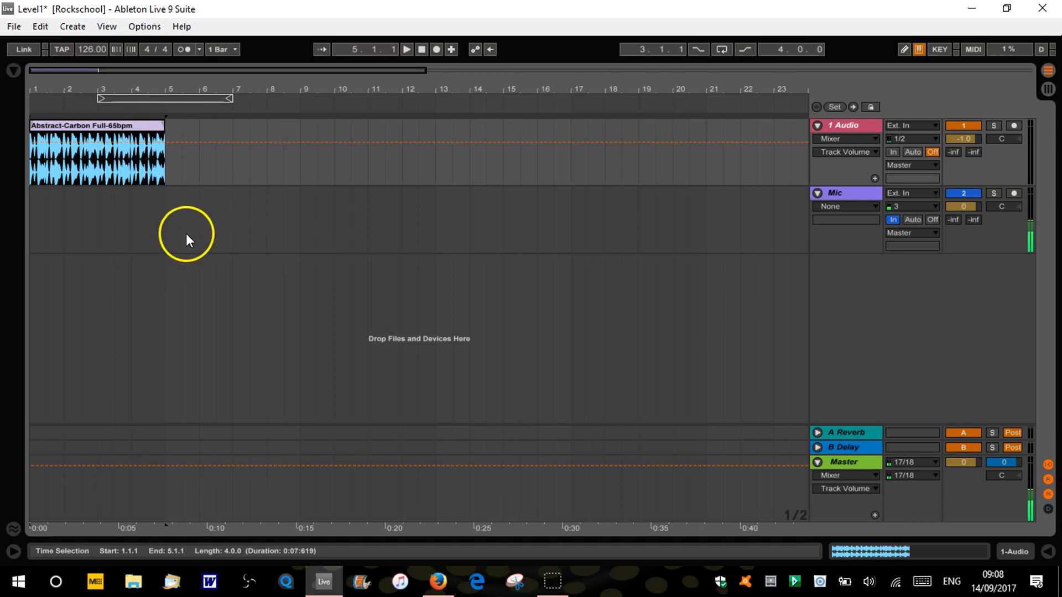
pyautogui.click(185, 233)
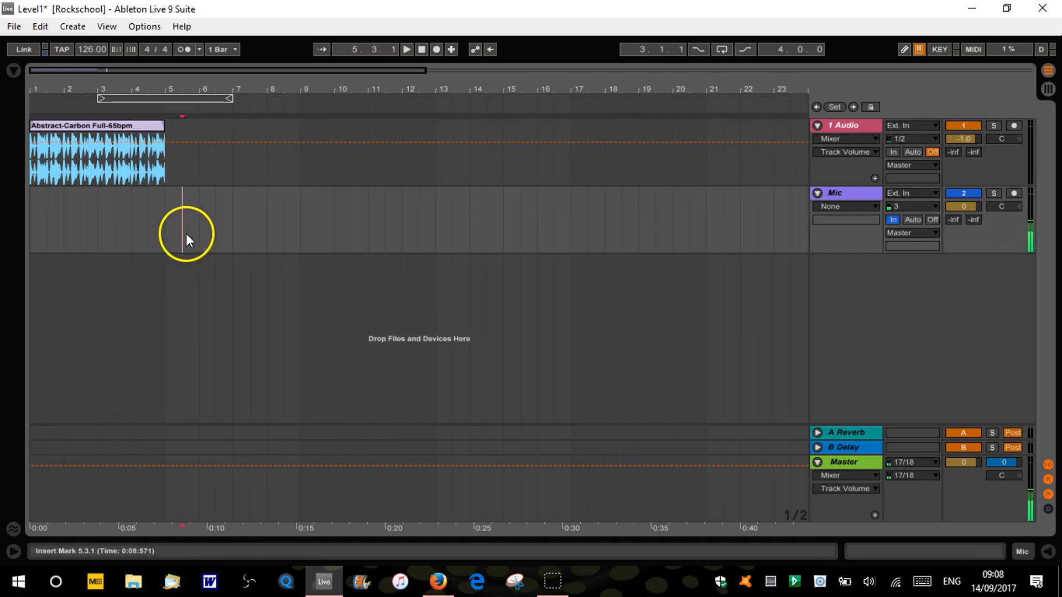
pyautogui.click(144, 125)
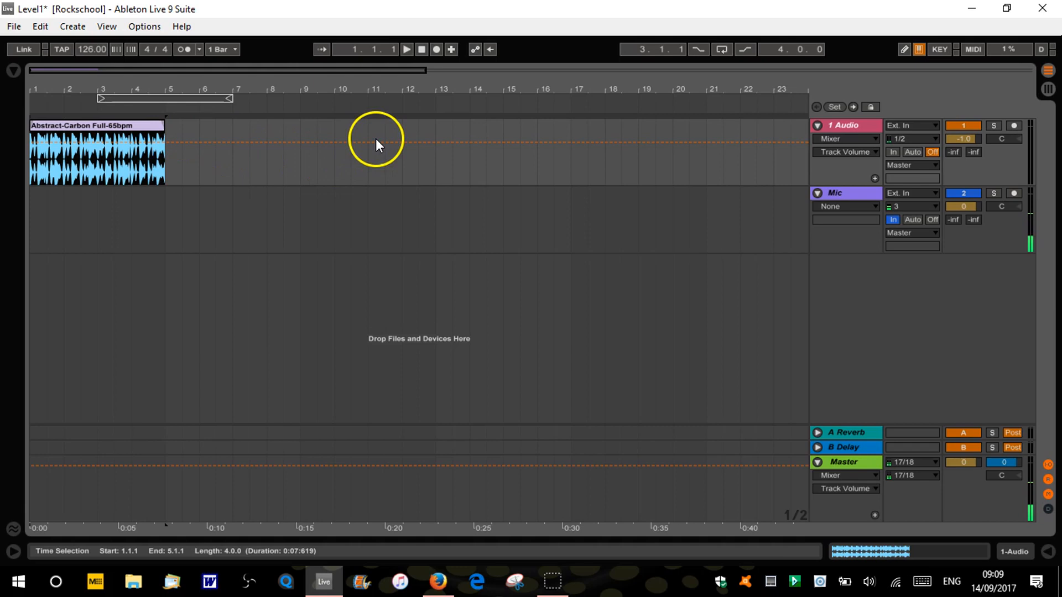
# Step: Paste the copied clip at bar 12 on the 1 Audio track and undo the paste
pyautogui.click(403, 130)
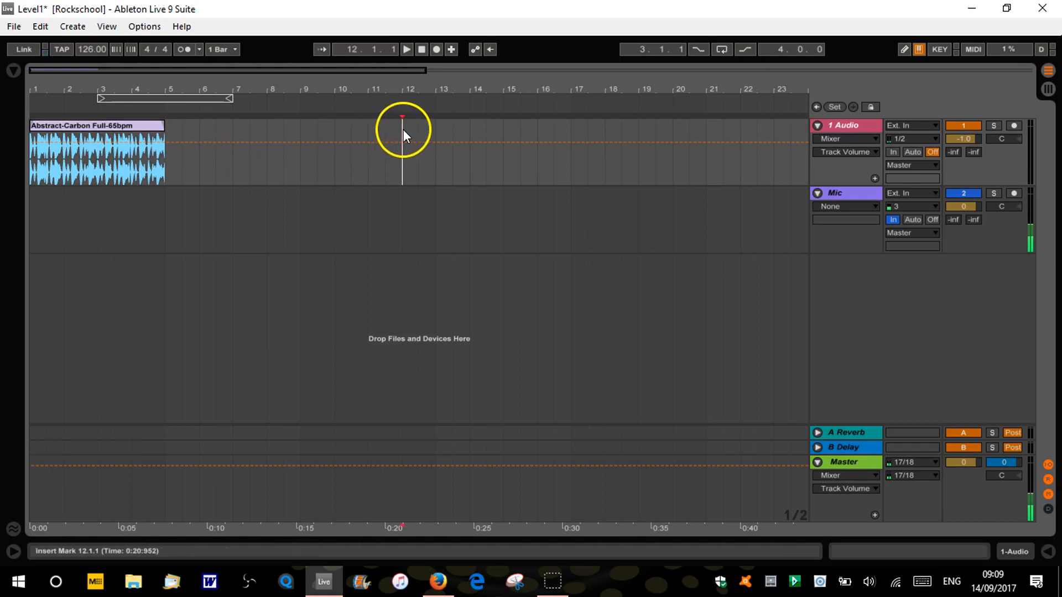
pyautogui.click(535, 138)
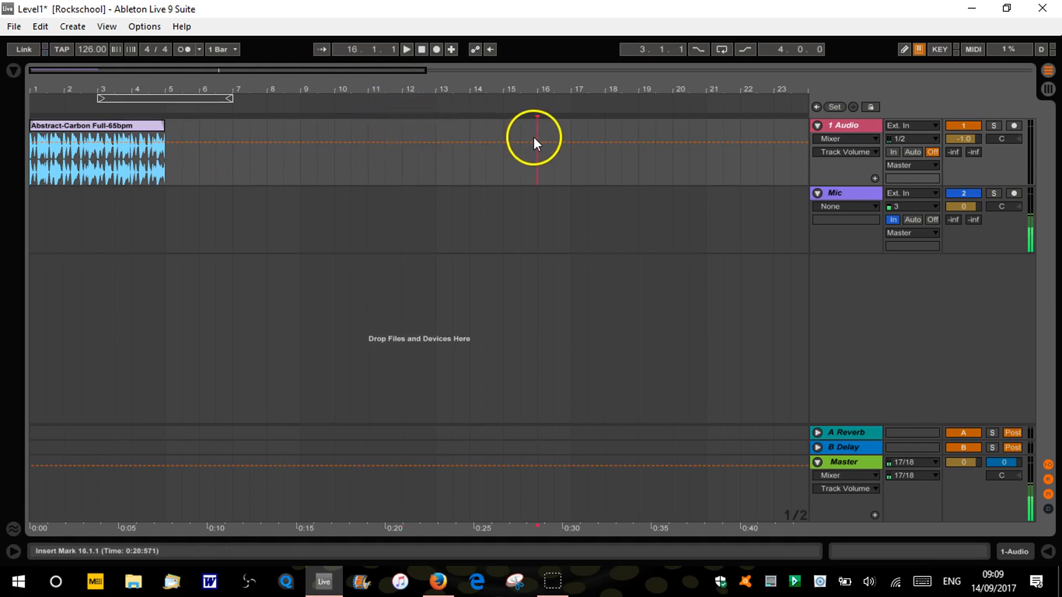
pyautogui.click(400, 128)
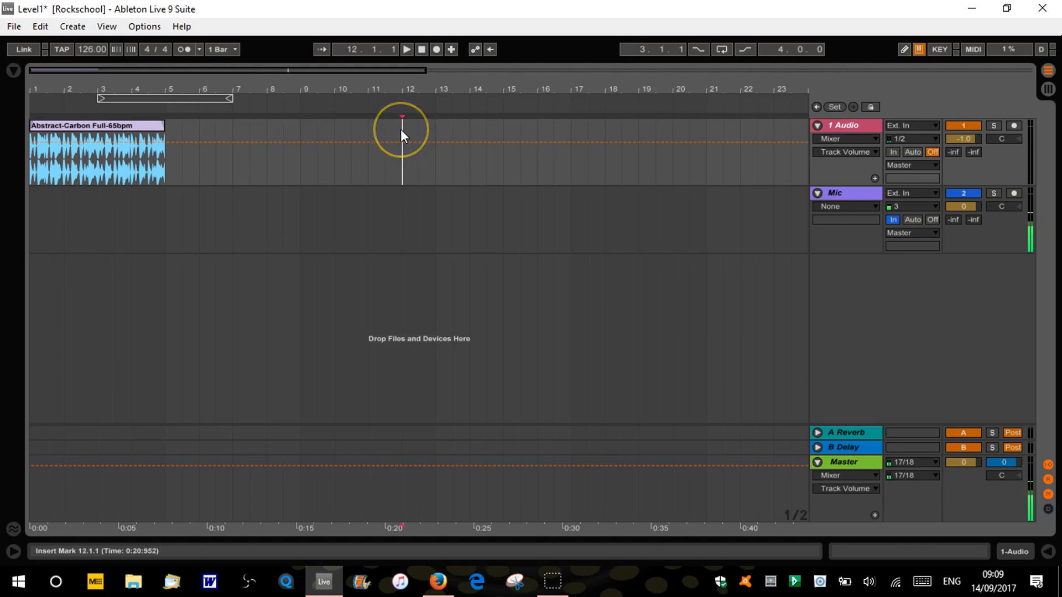
pyautogui.rightClick(401, 130)
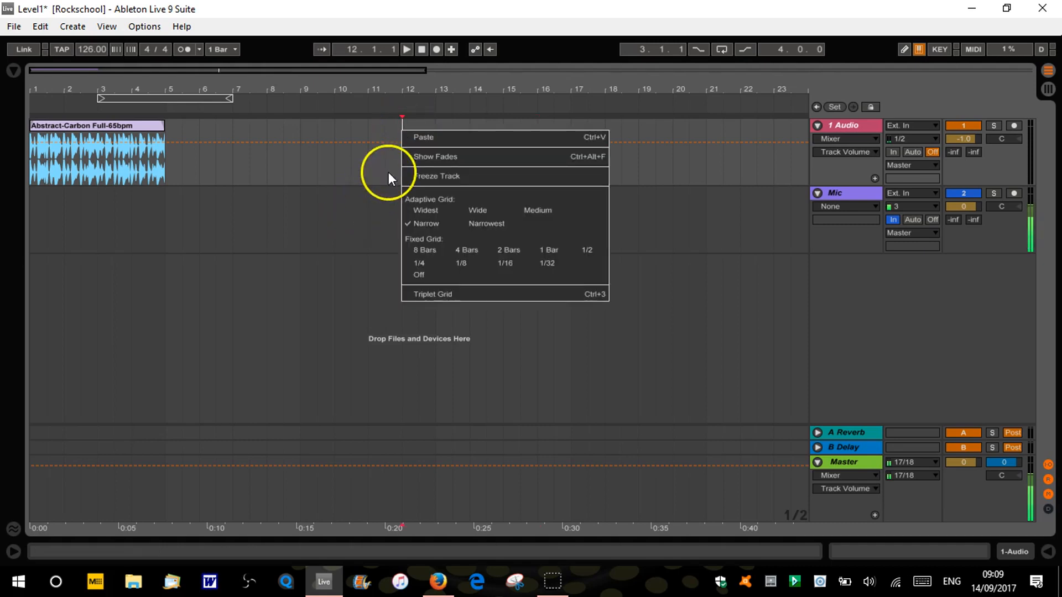
pyautogui.press('Escape')
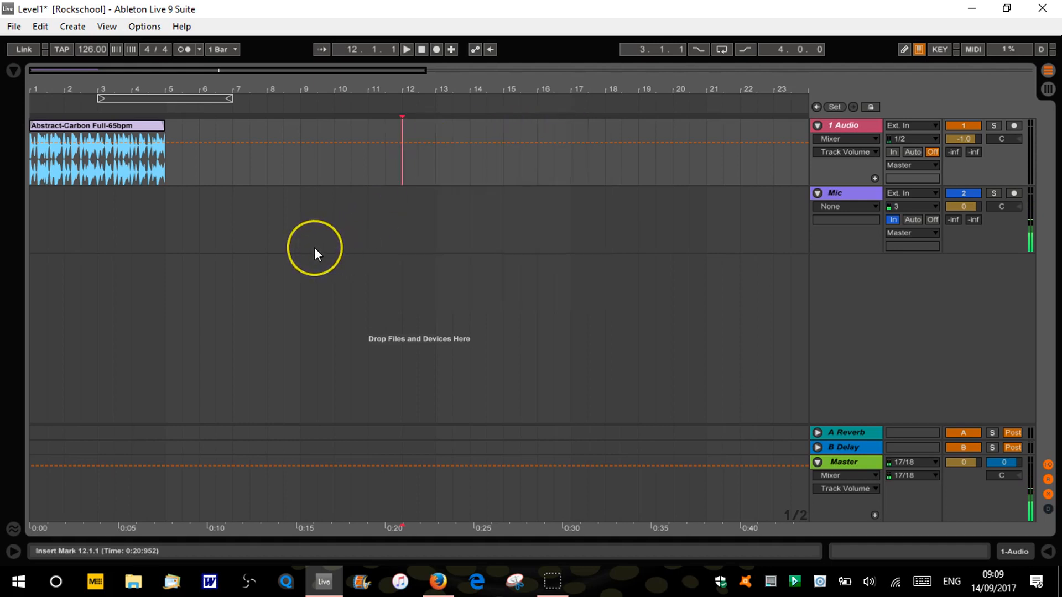
pyautogui.hotkey('ctrl', 'v')
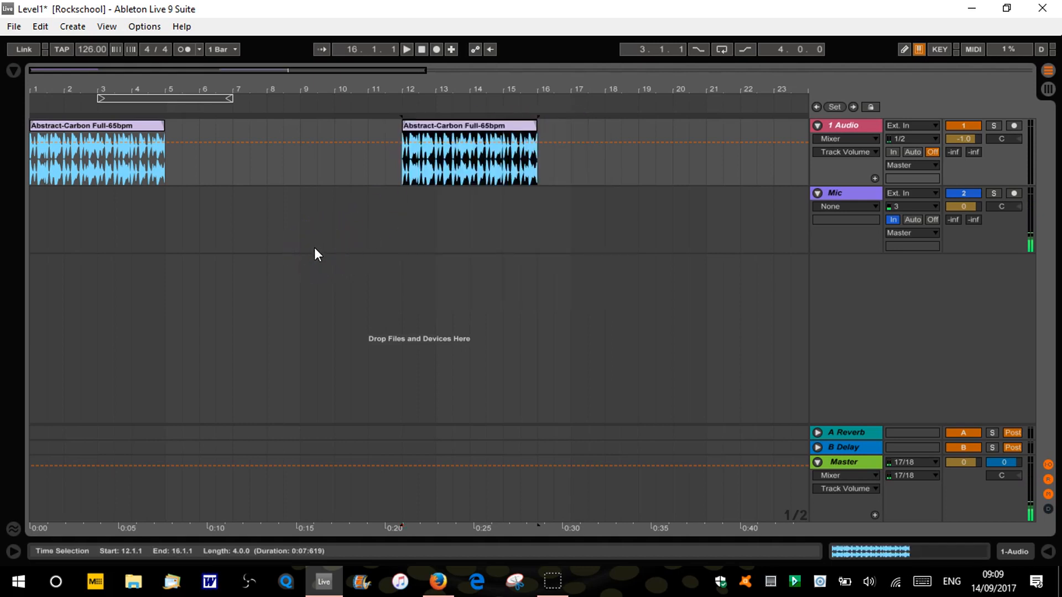
pyautogui.click(306, 228)
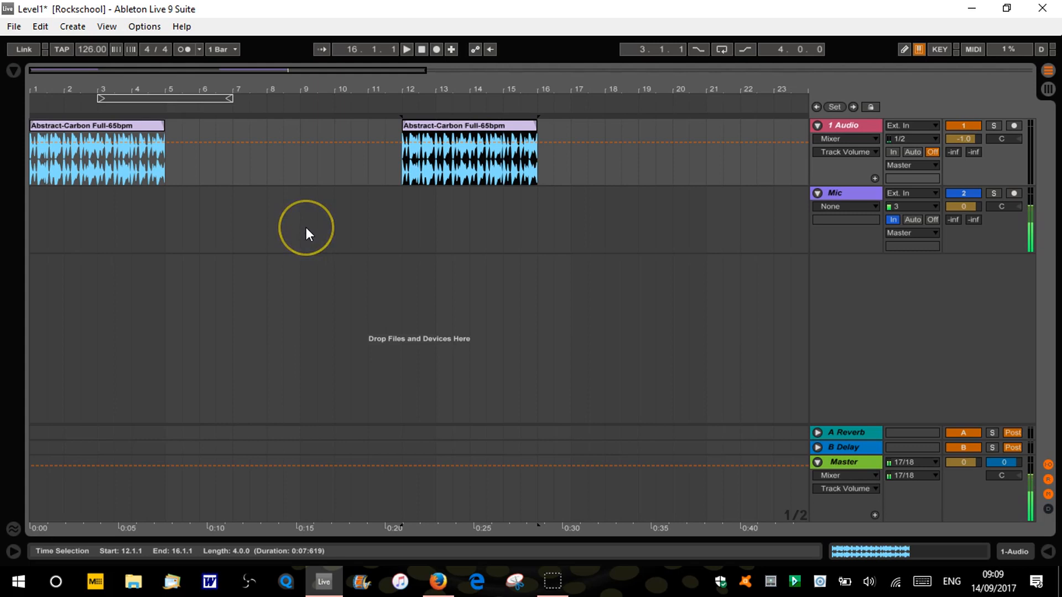
pyautogui.hotkey('ctrl', 'z')
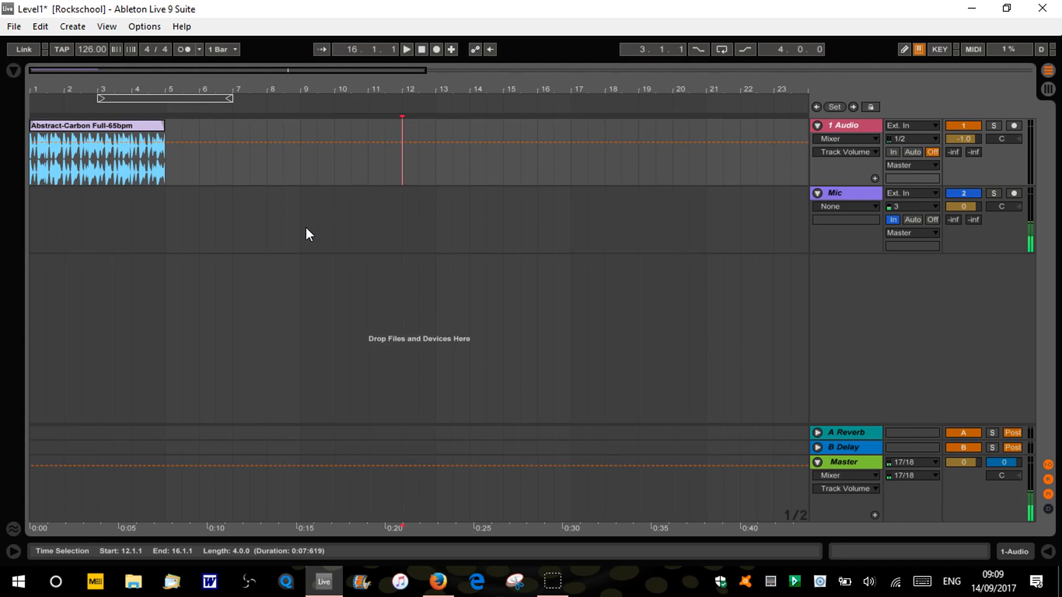
# Step: Duplicate the clip at bar 1 straight to bar 12 on the same track and undo the duplication
pyautogui.click(127, 125)
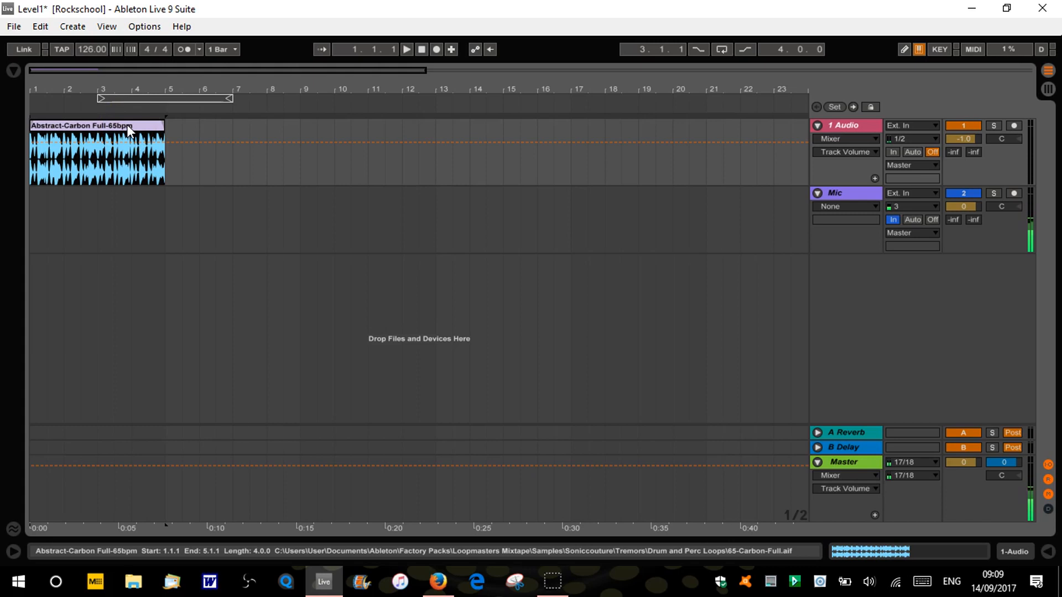
pyautogui.moveTo(127, 122); pyautogui.dragTo(124, 121)
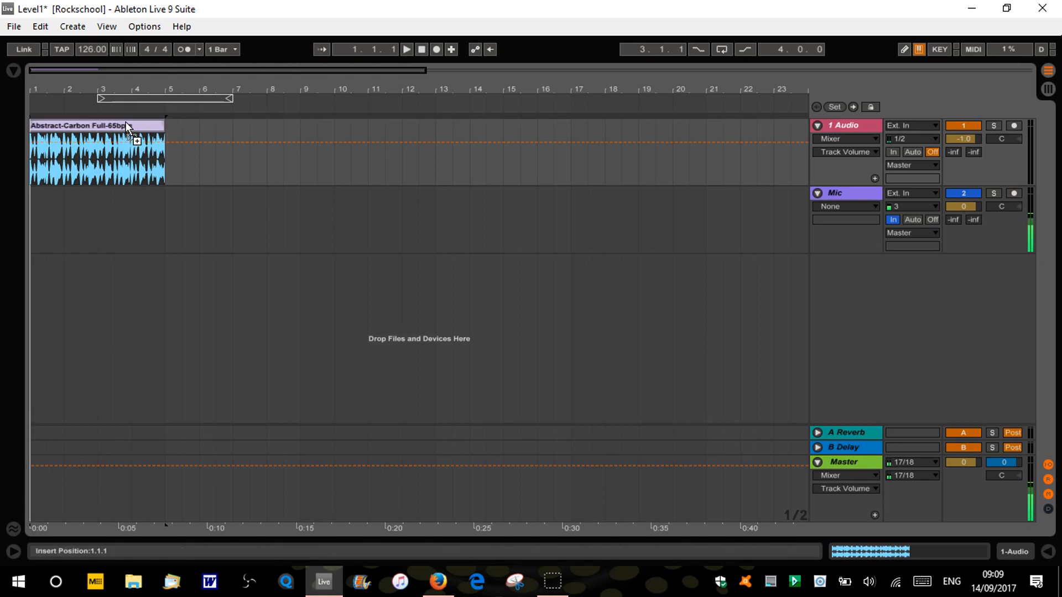
pyautogui.moveTo(126, 123); pyautogui.dragTo(503, 125)
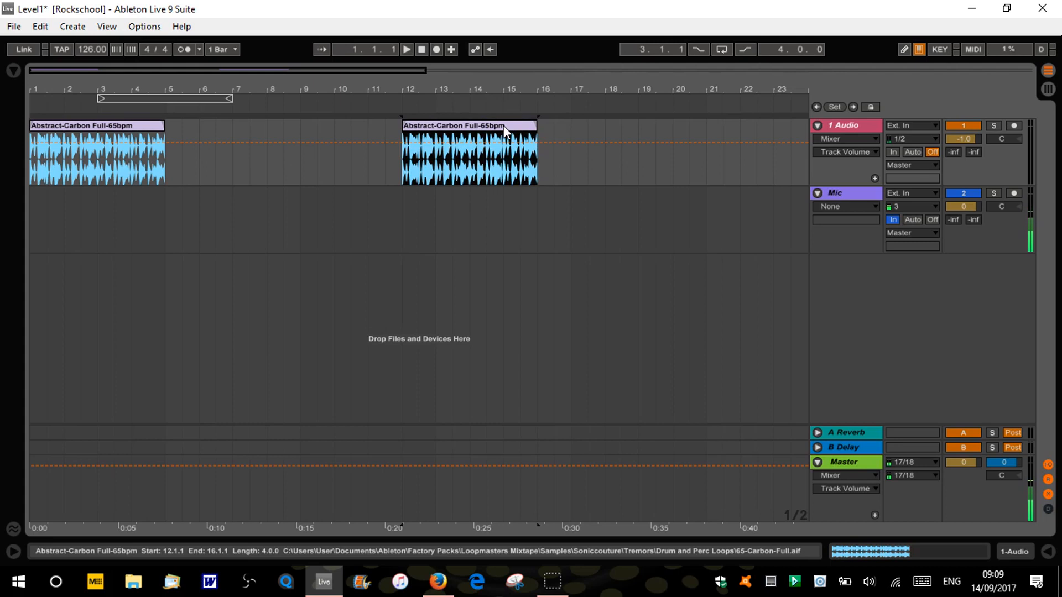
pyautogui.hotkey('ctrl', 'z')
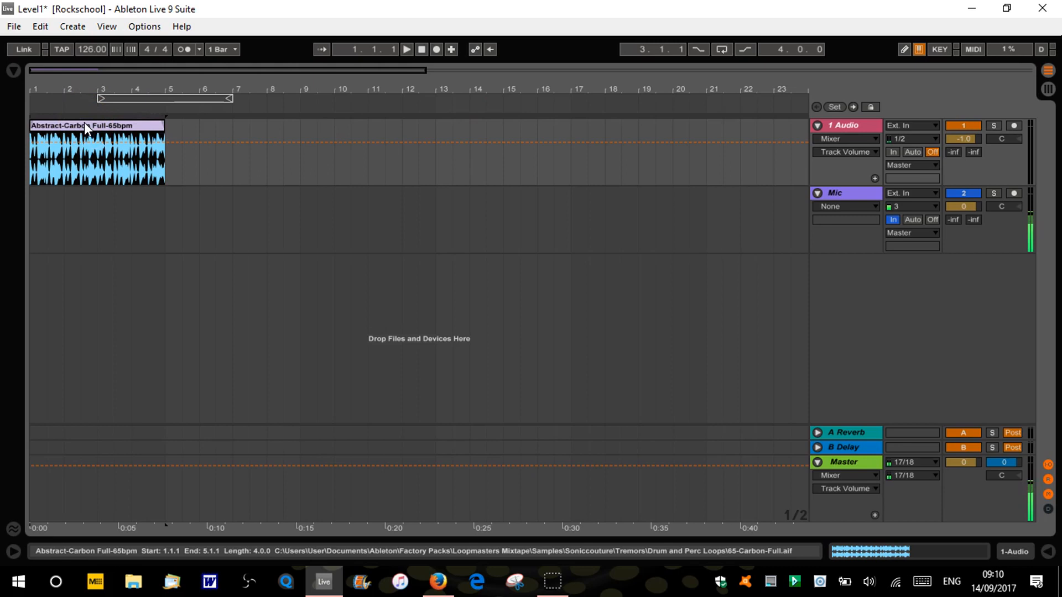
# Step: Place a duplicate of the bar 1 clip at bar 12 on the 1 Audio track, keeping the original
pyautogui.moveTo(85, 128); pyautogui.dragTo(458, 125)
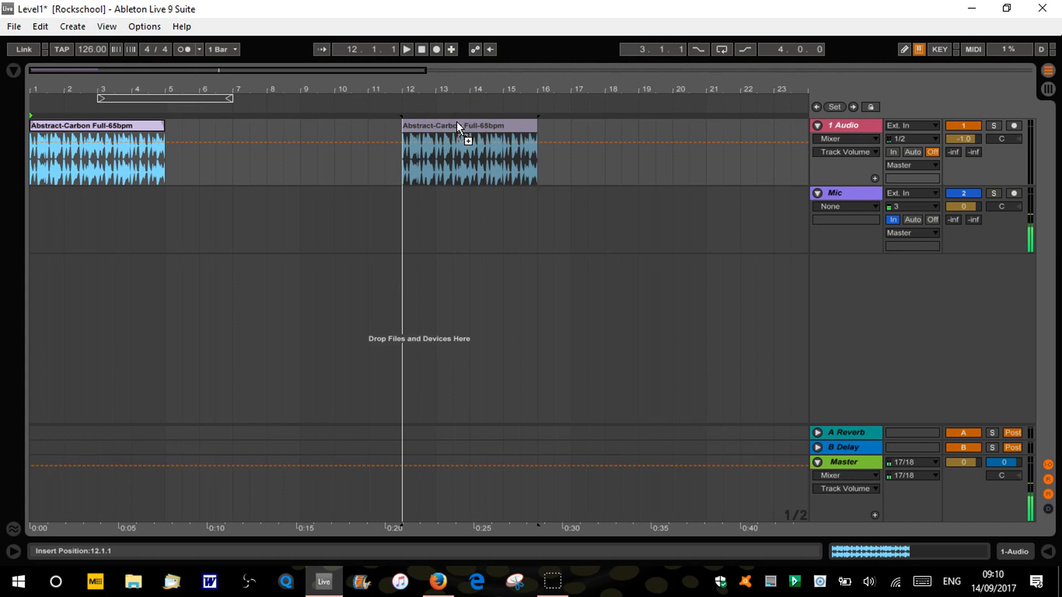
pyautogui.moveTo(457, 123); pyautogui.dragTo(457, 124)
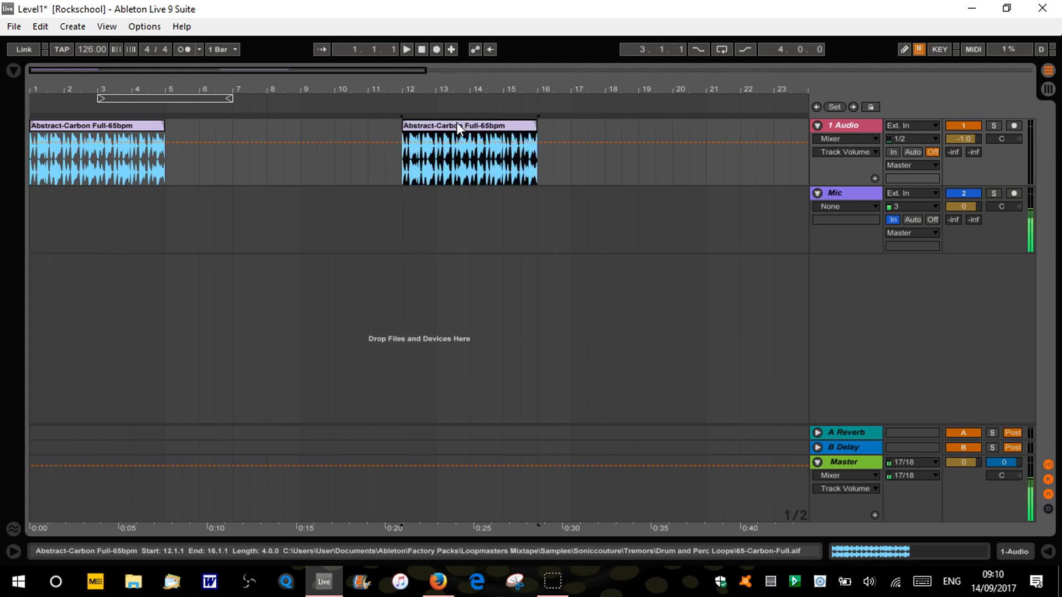
# Step: Delete the duplicate clip at bar 12, and try moving the bar 1 clip to bar 12 before undoing the move
pyautogui.press('Delete')
pyautogui.click(76, 137)
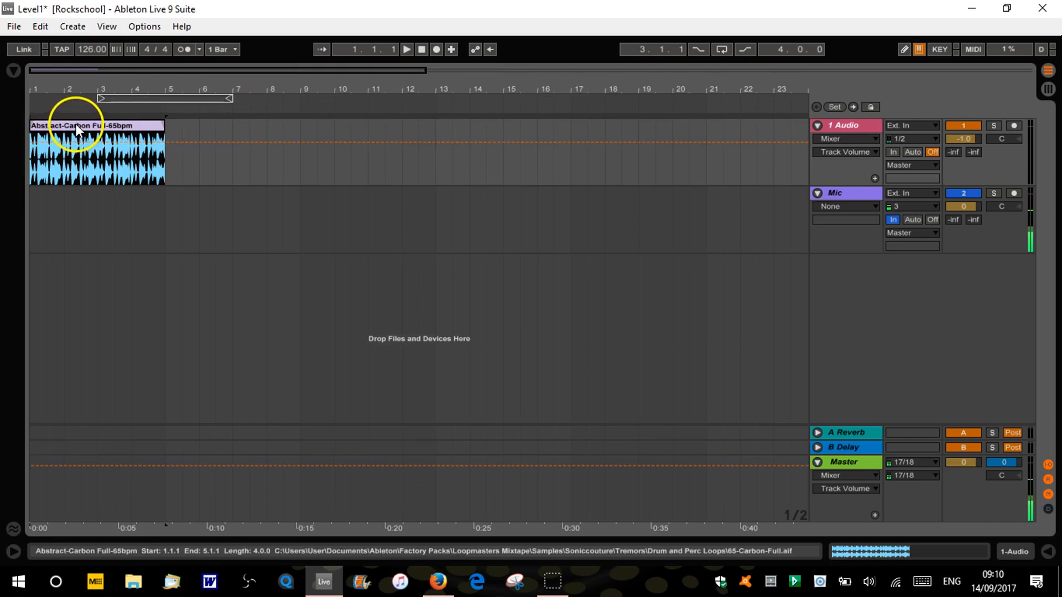
pyautogui.moveTo(75, 133); pyautogui.dragTo(443, 143)
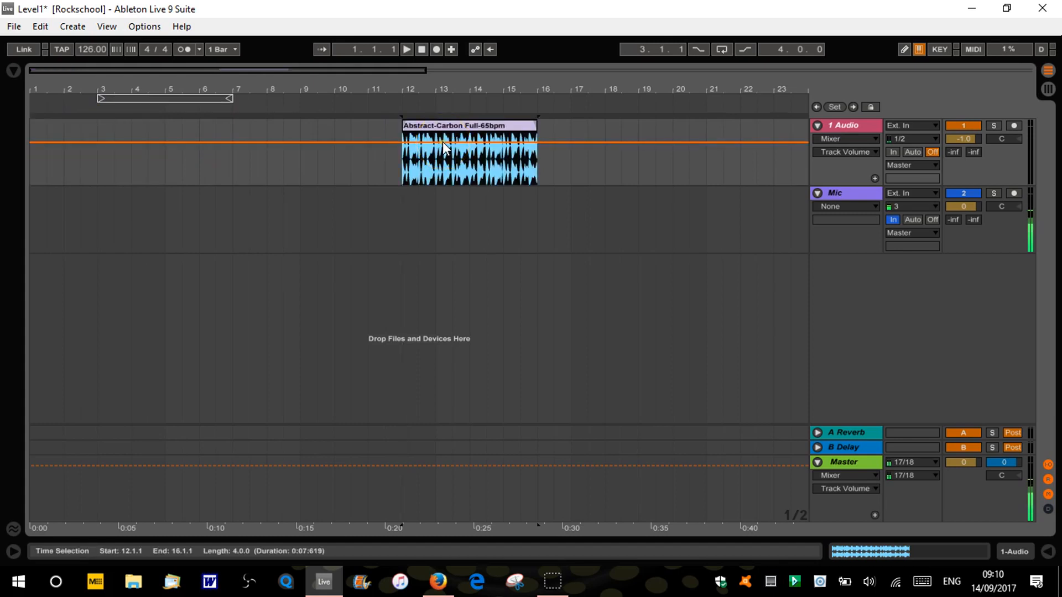
pyautogui.hotkey('ctrl', 'z')
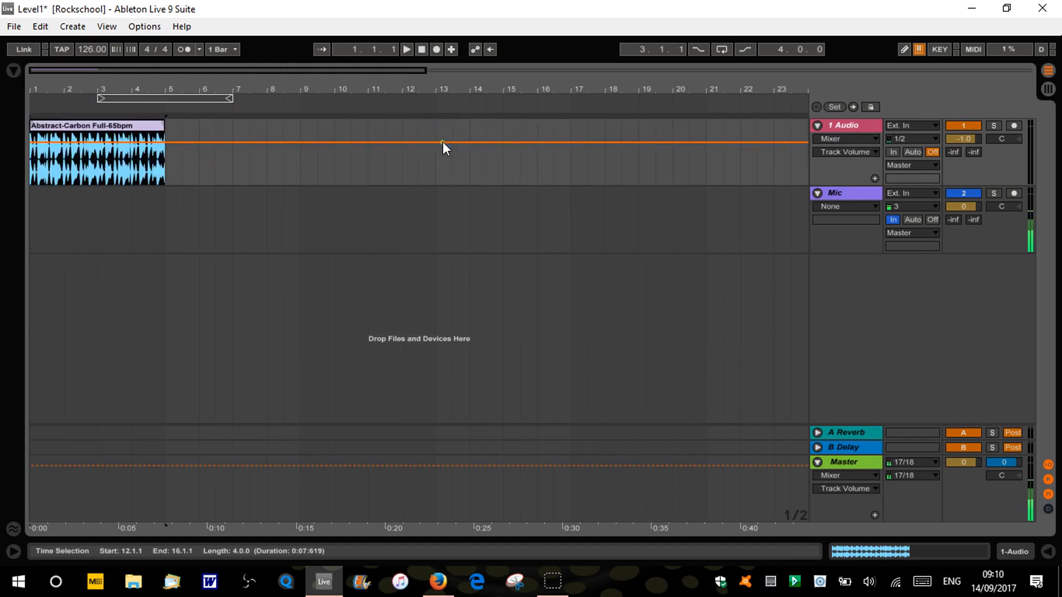
# Step: Move the arrangement loop brace to start at bar 1, so that it spans the four bars of the Abstract-Carbon clip
pyautogui.click(95, 123)
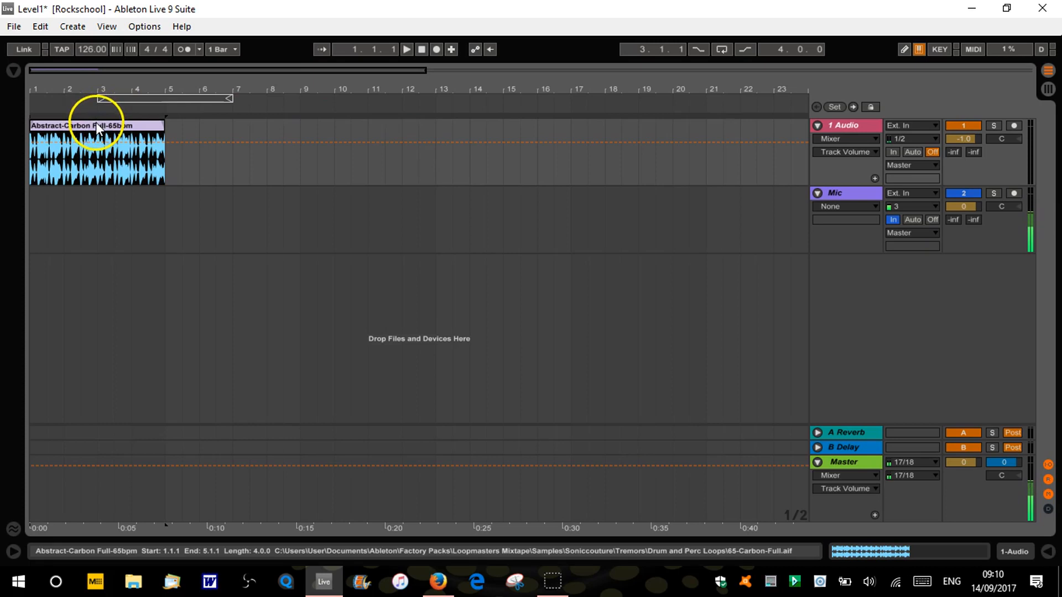
pyautogui.moveTo(97, 123); pyautogui.dragTo(71, 127)
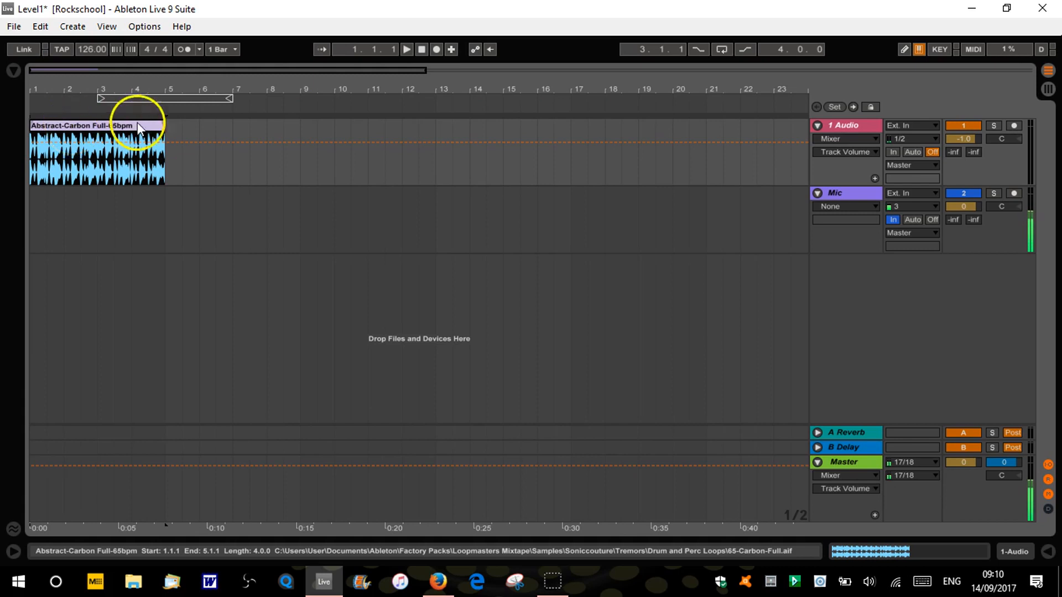
pyautogui.moveTo(165, 121)
pyautogui.mouseDown()
pyautogui.moveTo(725, 130)
pyautogui.moveTo(168, 138)
pyautogui.mouseUp()
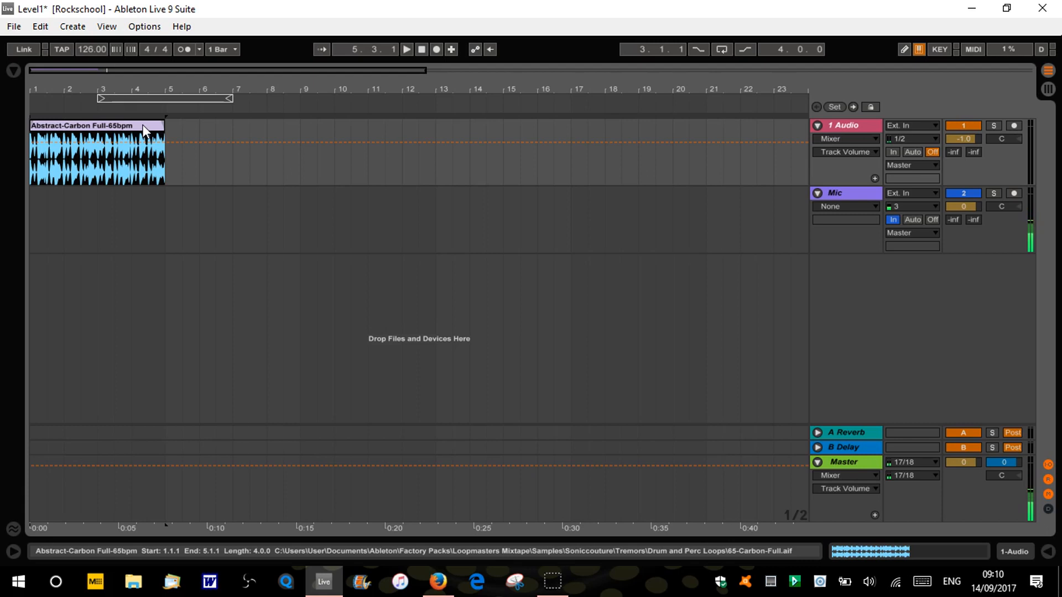
pyautogui.click(165, 124)
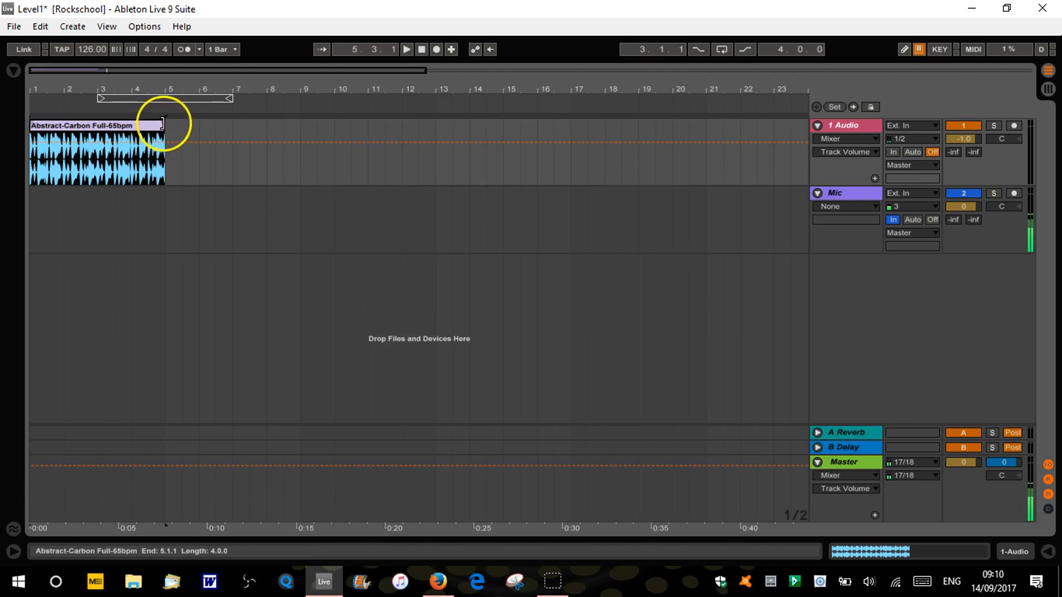
pyautogui.moveTo(162, 123); pyautogui.dragTo(141, 131)
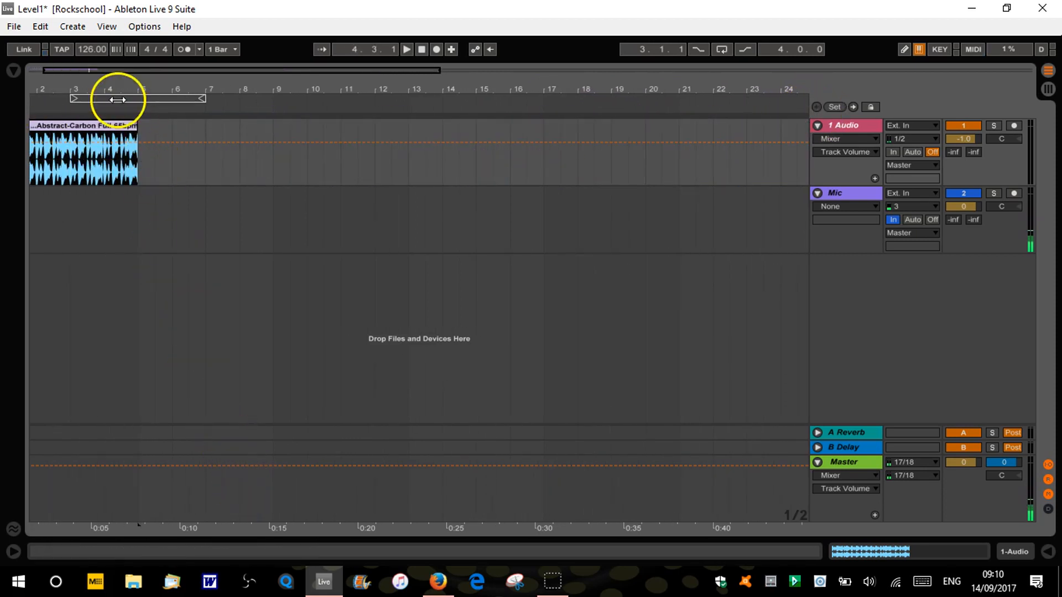
pyautogui.moveTo(116, 100); pyautogui.dragTo(35, 88)
# Step: Duplicate the bar 1 clip three times end to end, adding copies at bars 5, 9 and 13 on the 1 Audio track
pyautogui.click(77, 127)
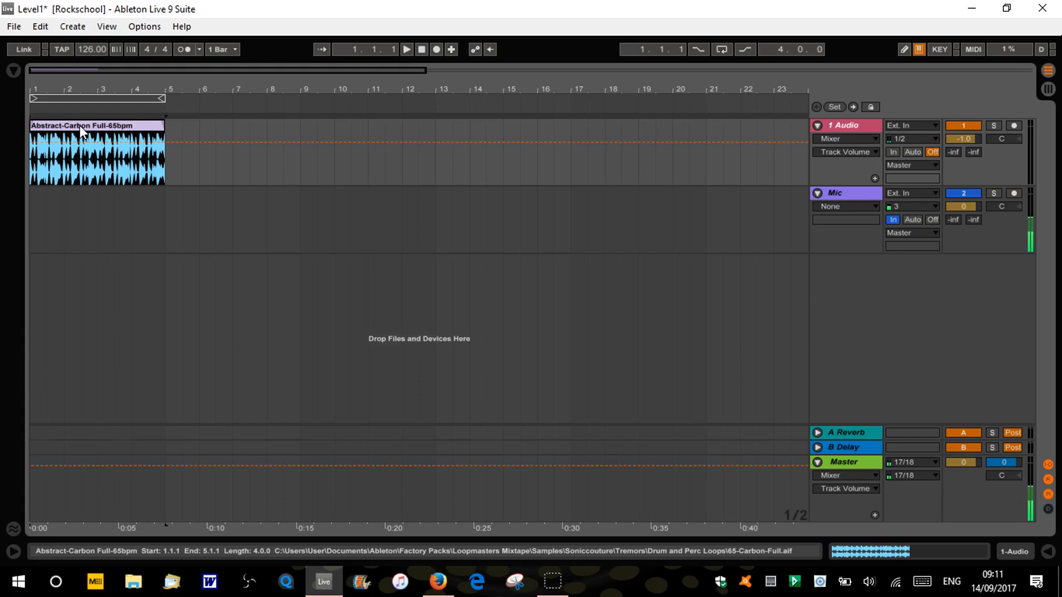
pyautogui.hotkey('ctrl', 'd')
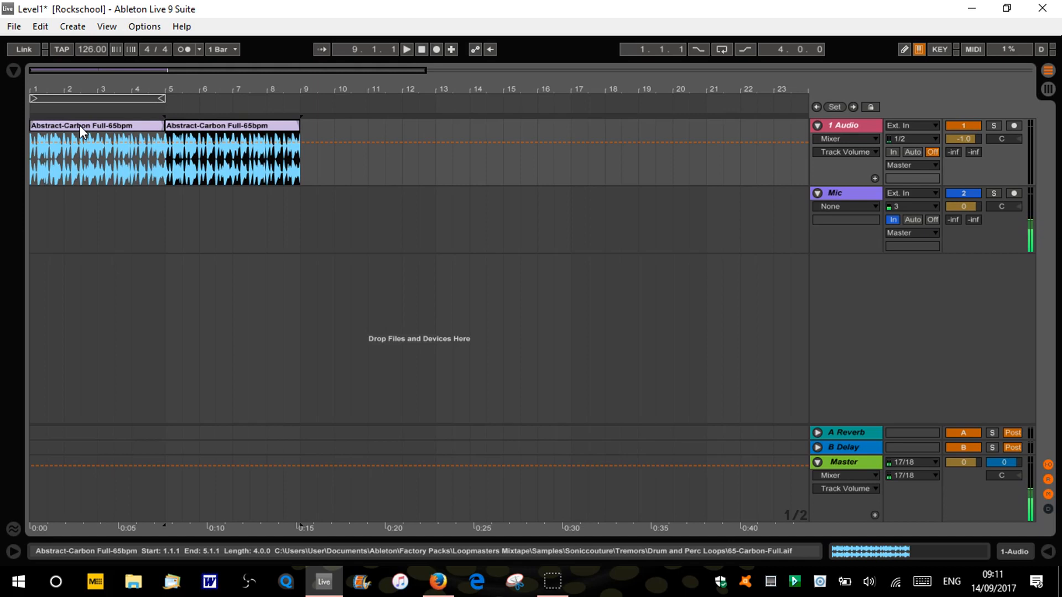
pyautogui.hotkey('ctrl', 'd')
pyautogui.hotkey('ctrl', 'd')
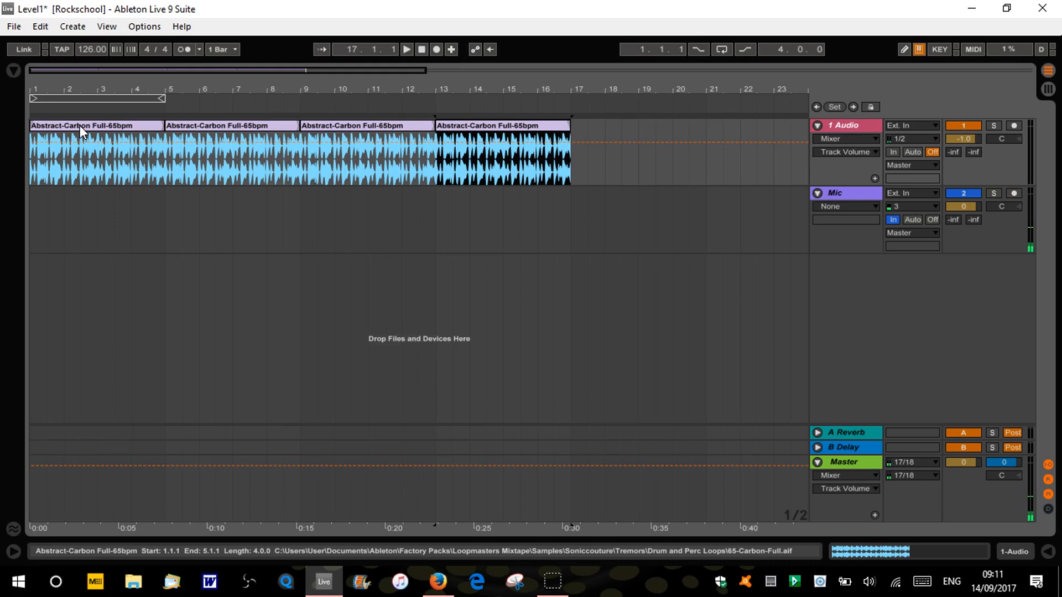
# Step: Duplicate the bar 13 clip once more so that a copy starts at bar 17
pyautogui.rightClick(536, 124)
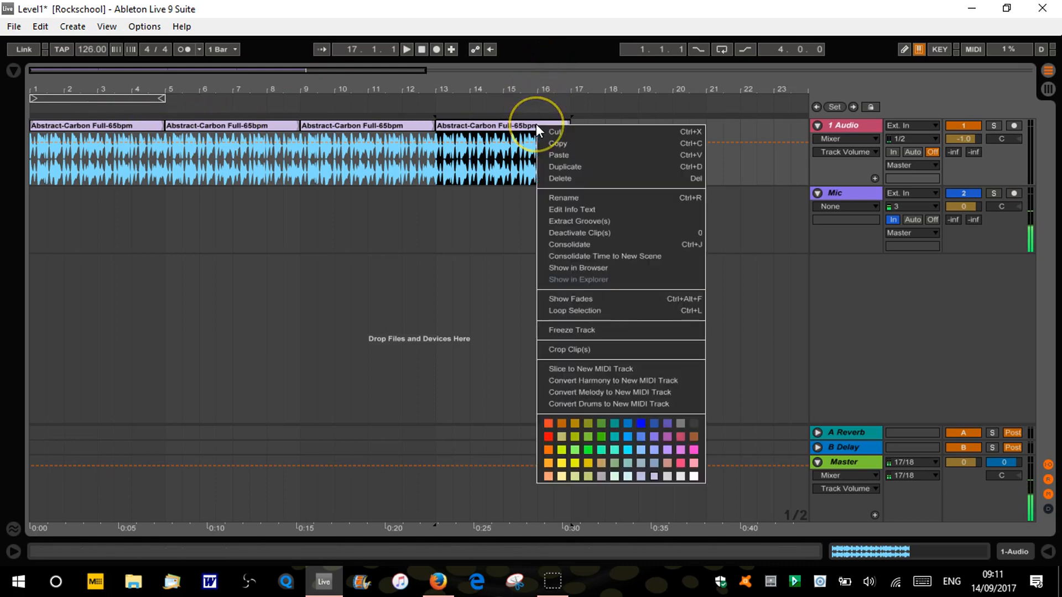
pyautogui.click(598, 167)
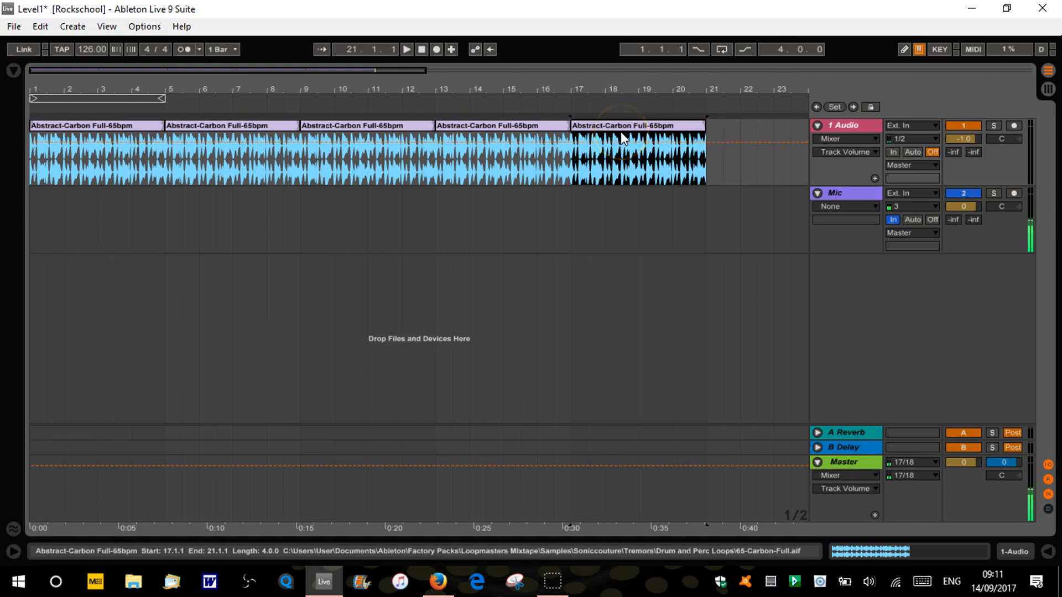
pyautogui.click(520, 174)
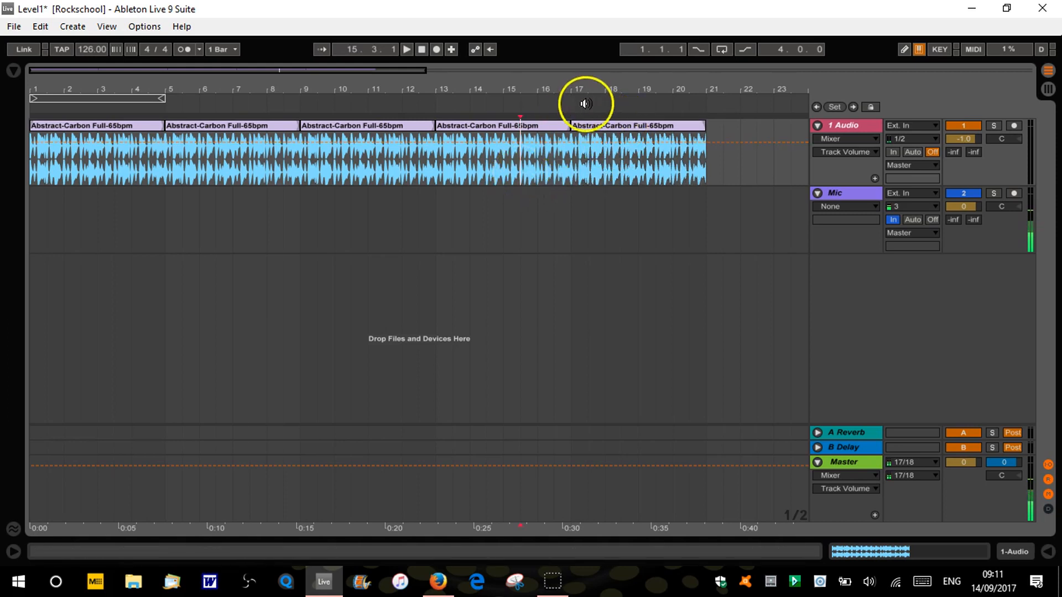
# Step: Delete the clips at bar 13 and bar 5 from the 1 Audio track
pyautogui.click(556, 127)
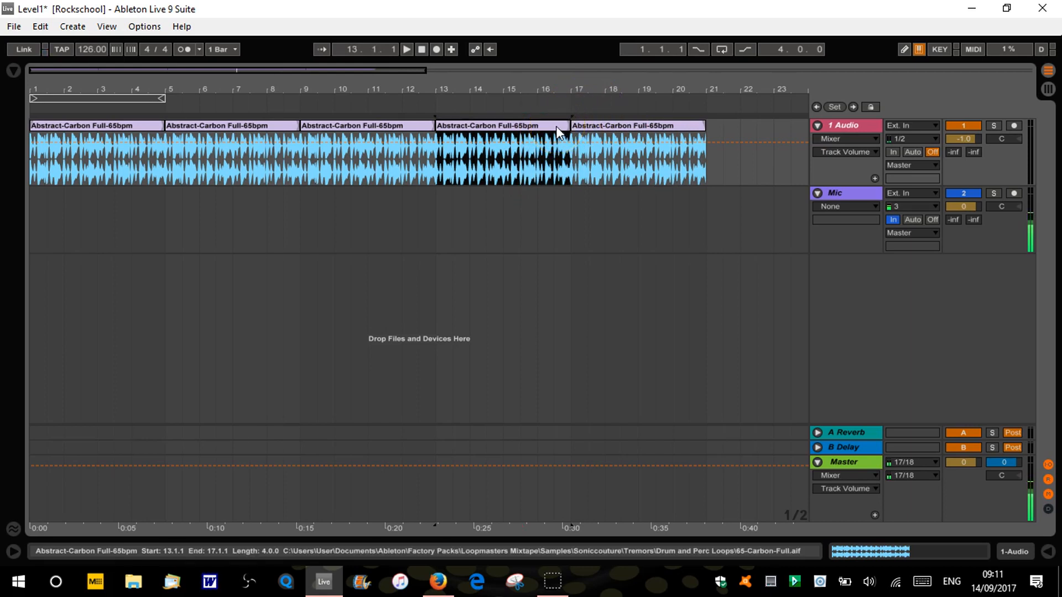
pyautogui.click(523, 126)
pyautogui.press('Delete')
pyautogui.click(215, 126)
pyautogui.press('Delete')
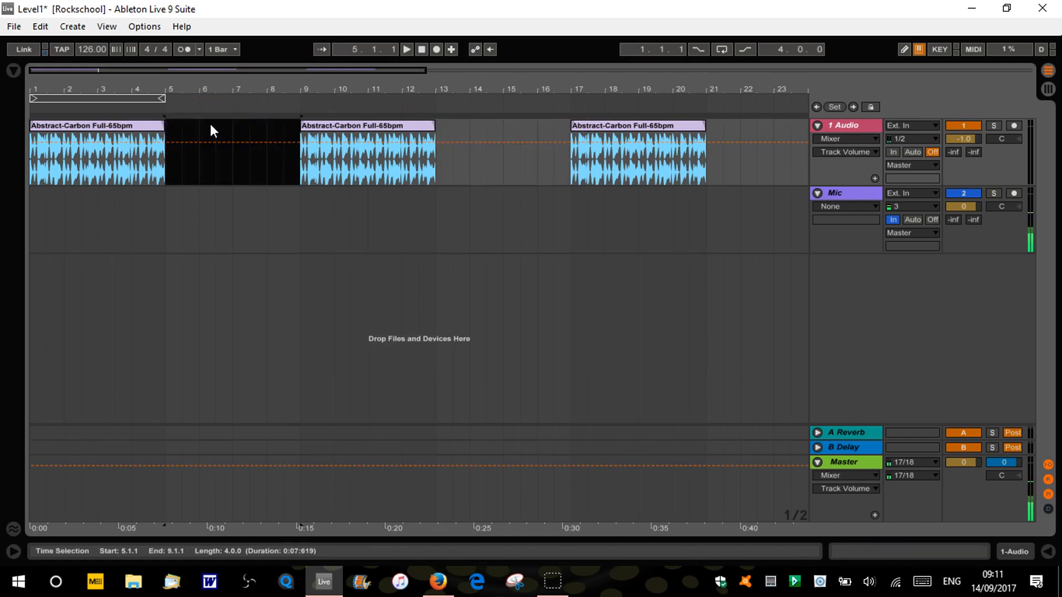
# Step: Open the details of the clip at bar 1 and rename the clip as Loop 1
pyautogui.click(340, 134)
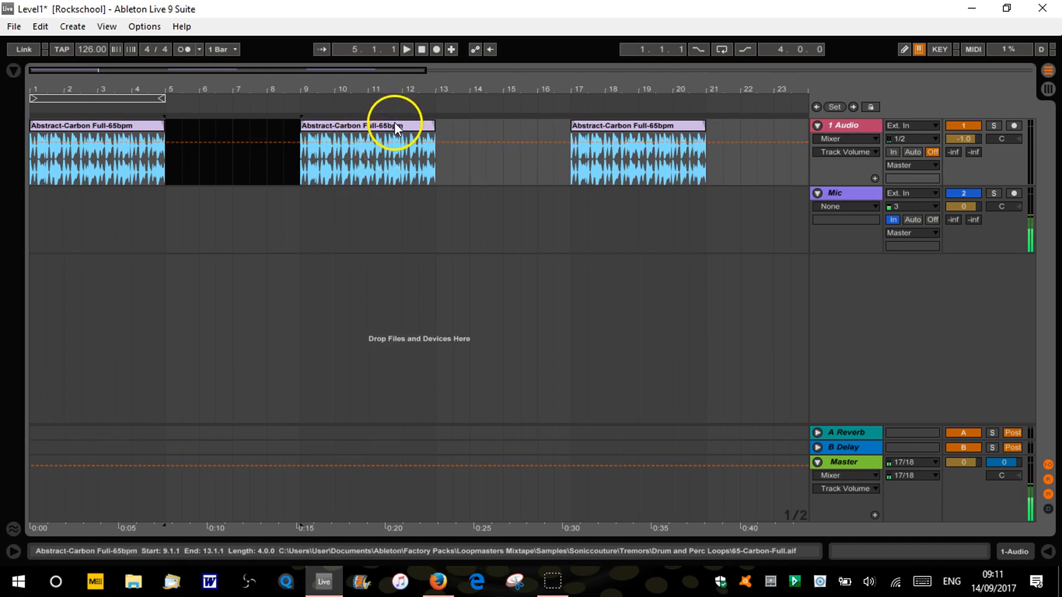
pyautogui.doubleClick(123, 126)
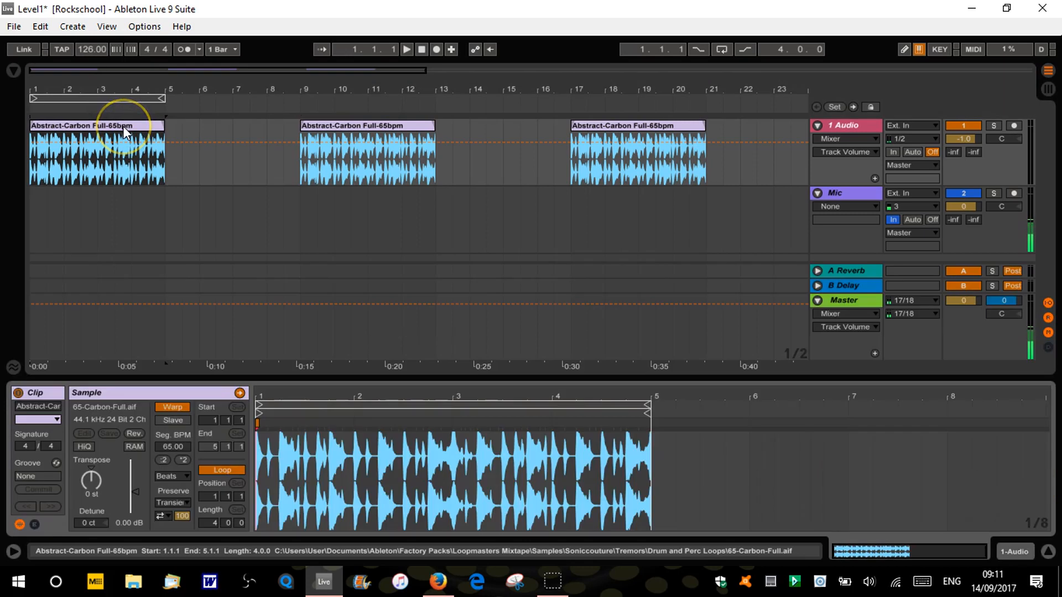
pyautogui.rightClick(123, 127)
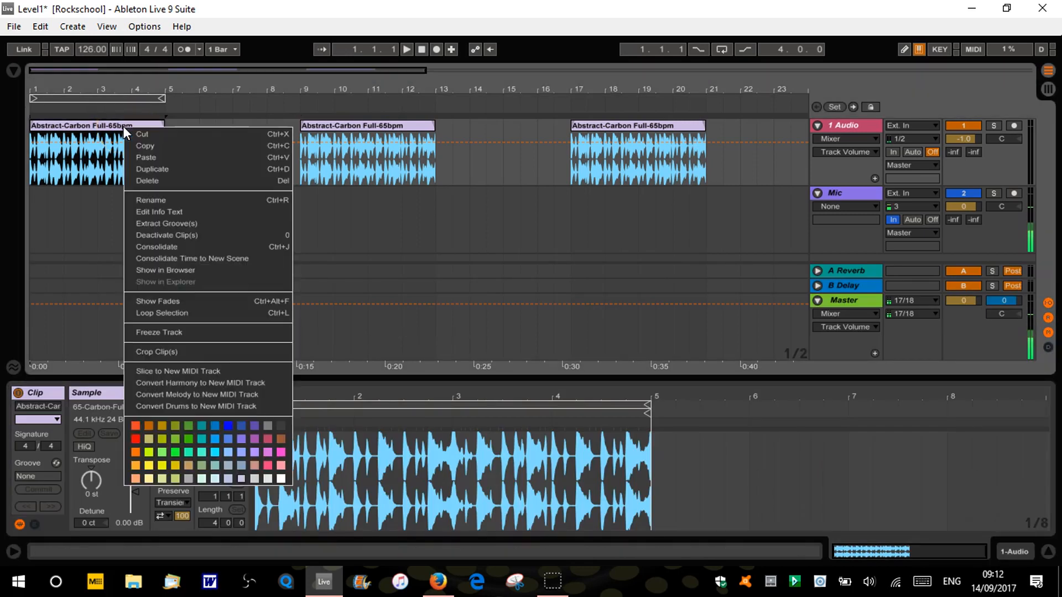
pyautogui.click(75, 215)
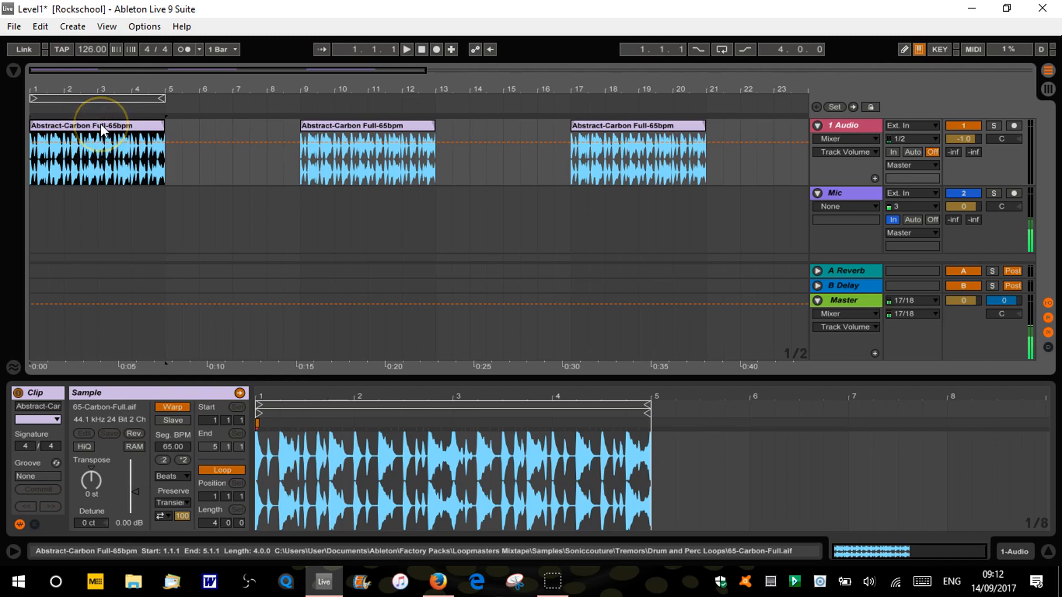
pyautogui.hotkey('ctrl', 'r')
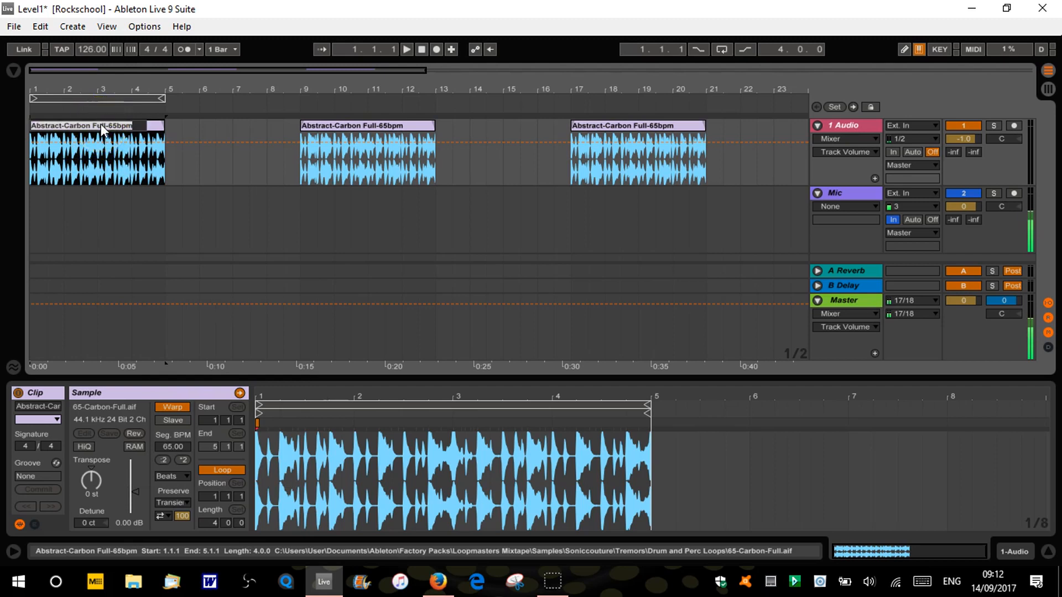
pyautogui.write('Loop 1')
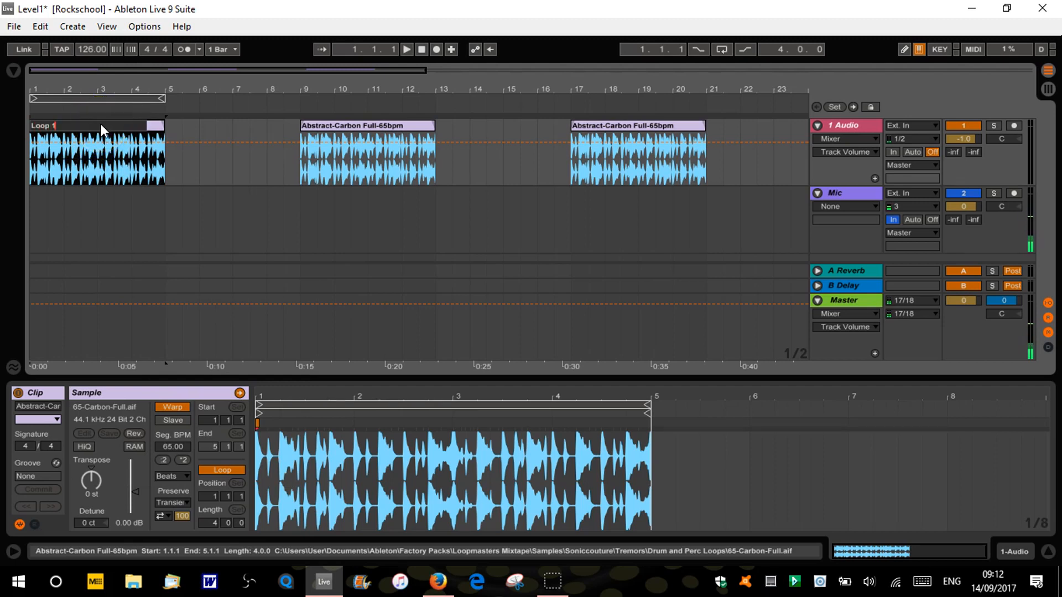
pyautogui.press('Return')
# Step: Rename the clip at bar 9 as Loop 1 Version 1
pyautogui.click(390, 124)
pyautogui.hotkey('ctrl', 'r')
pyautogui.write('Loop 1 Version 1')
pyautogui.press('Return')
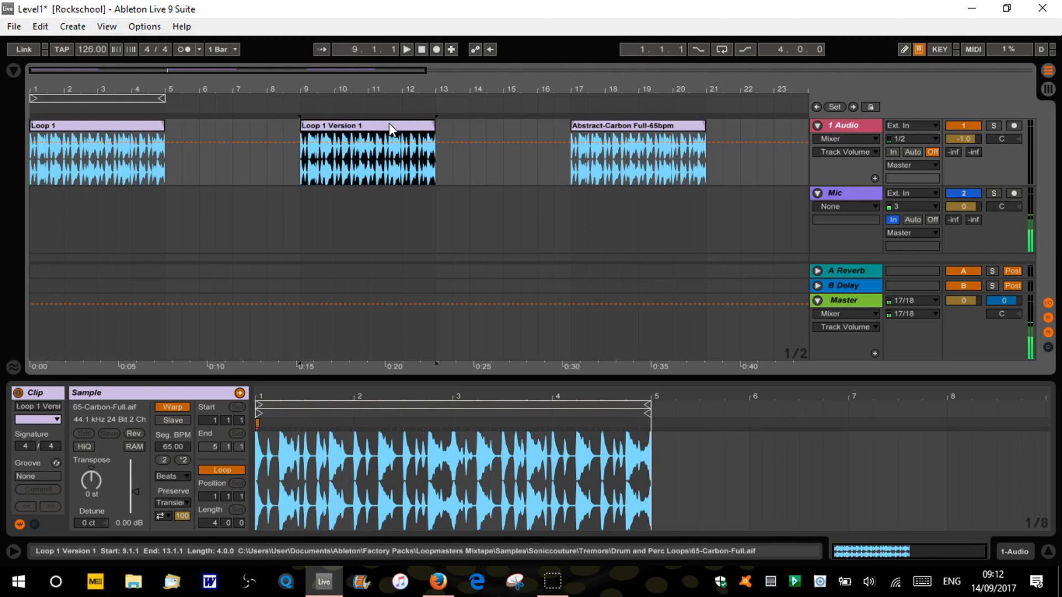
# Step: Undo the renames, deletions and duplications back to the clips at bars 1 and 5, and duplicate the bar 5 clip to bars 9 and 13
pyautogui.click(622, 125)
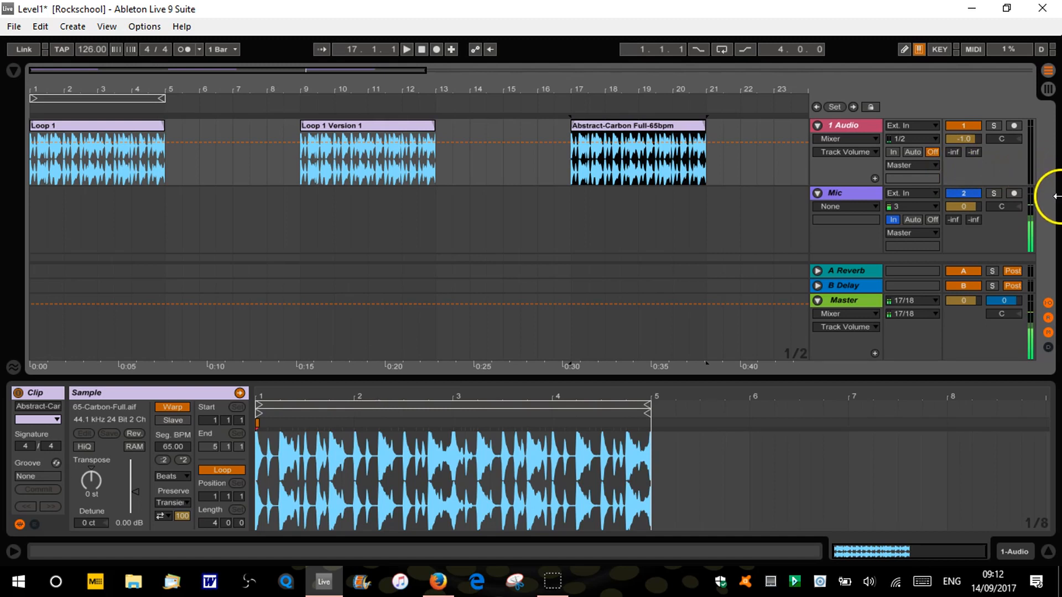
pyautogui.hotkey('ctrl', 'z')
pyautogui.hotkey('ctrl', 'z')
pyautogui.hotkey('ctrl', 'z')
pyautogui.hotkey('ctrl', 'z')
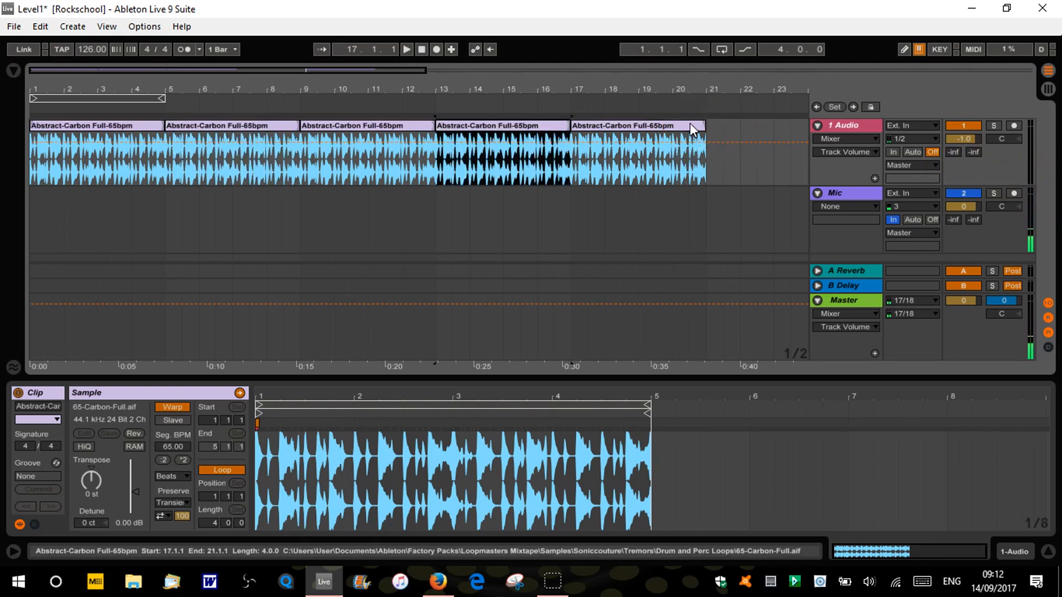
pyautogui.hotkey('ctrl', 'z')
pyautogui.hotkey('ctrl', 'z')
pyautogui.hotkey('ctrl', 'z')
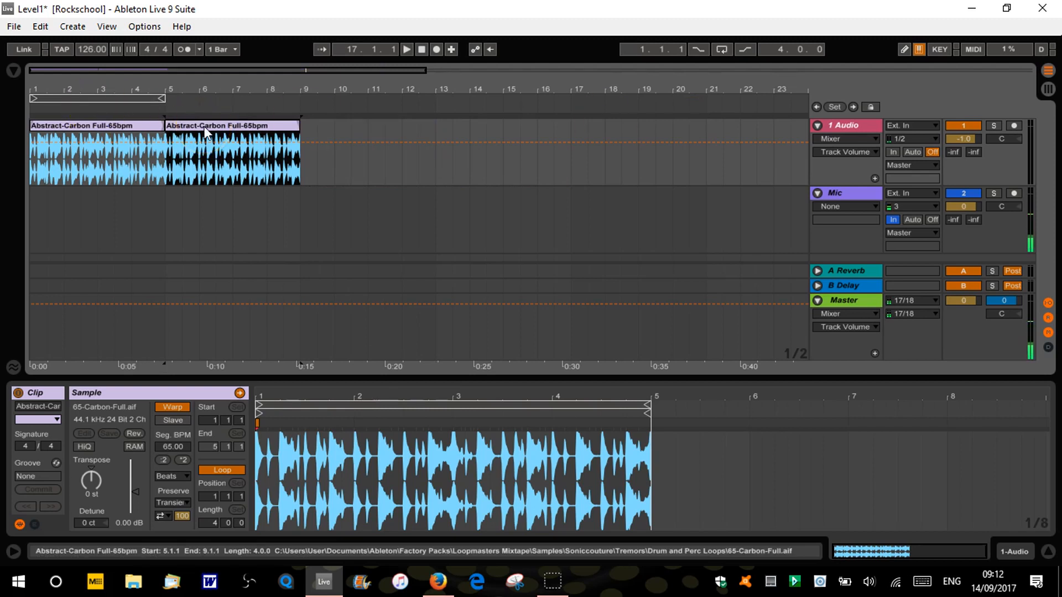
pyautogui.hotkey('ctrl', 'd')
pyautogui.hotkey('ctrl', 'd')
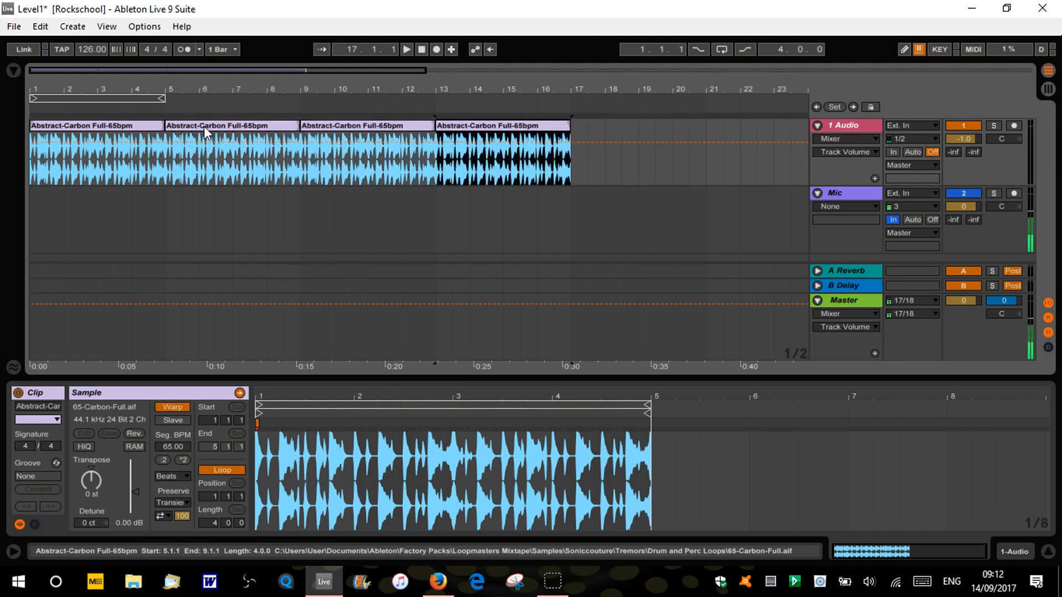
# Step: Play the repeated loop from the bar 1 clip and stop playback
pyautogui.click(142, 125)
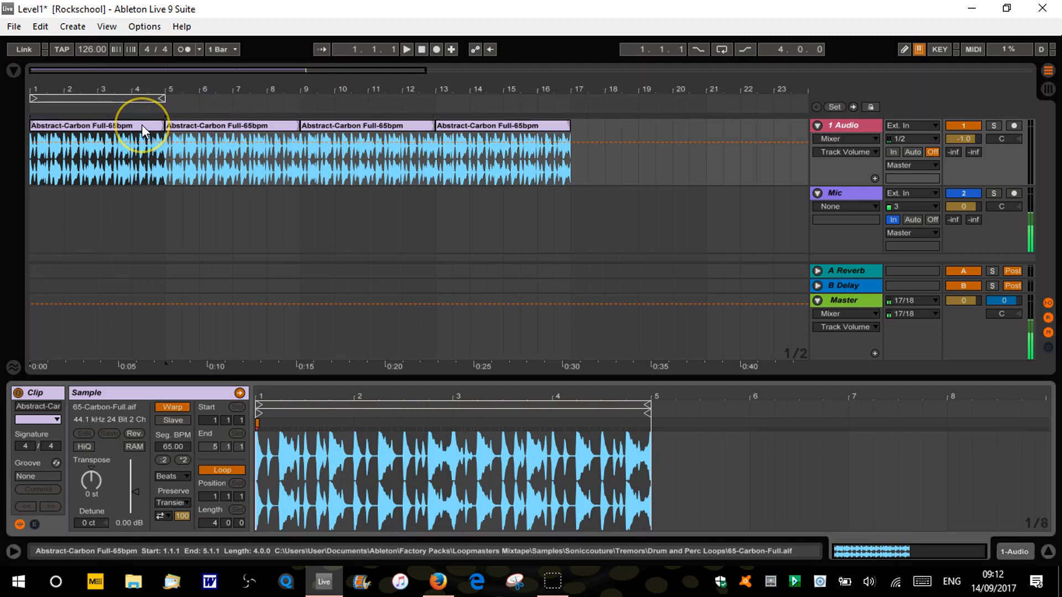
pyautogui.moveTo(466, 430); pyautogui.dragTo(467, 450)
pyautogui.press('space')
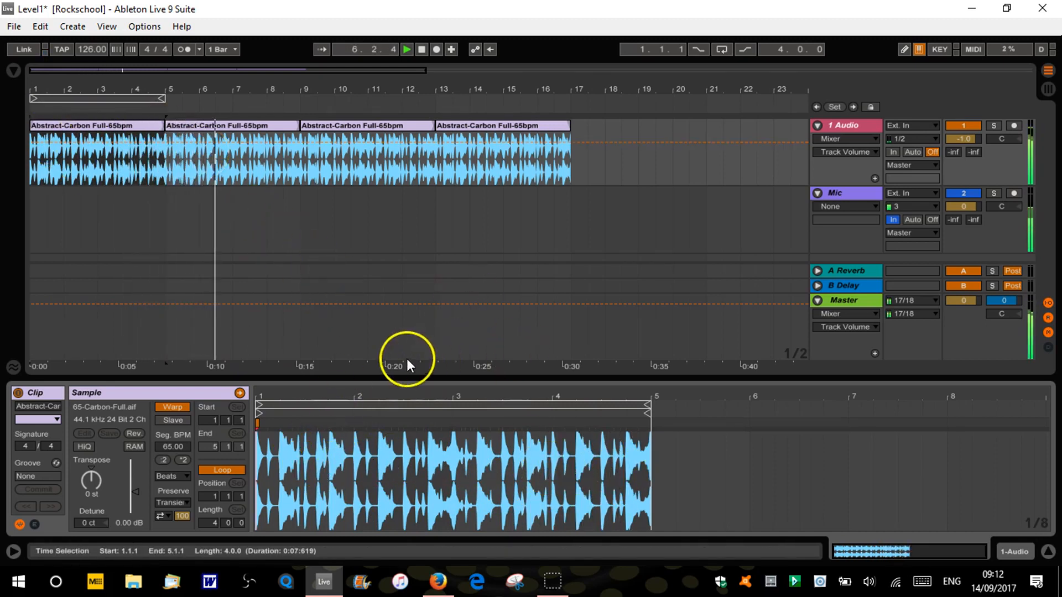
pyautogui.click(420, 50)
# Step: Select the bar 1 clip and add the clips at bars 5, 9 and 13 to the selection one by one
pyautogui.click(214, 126)
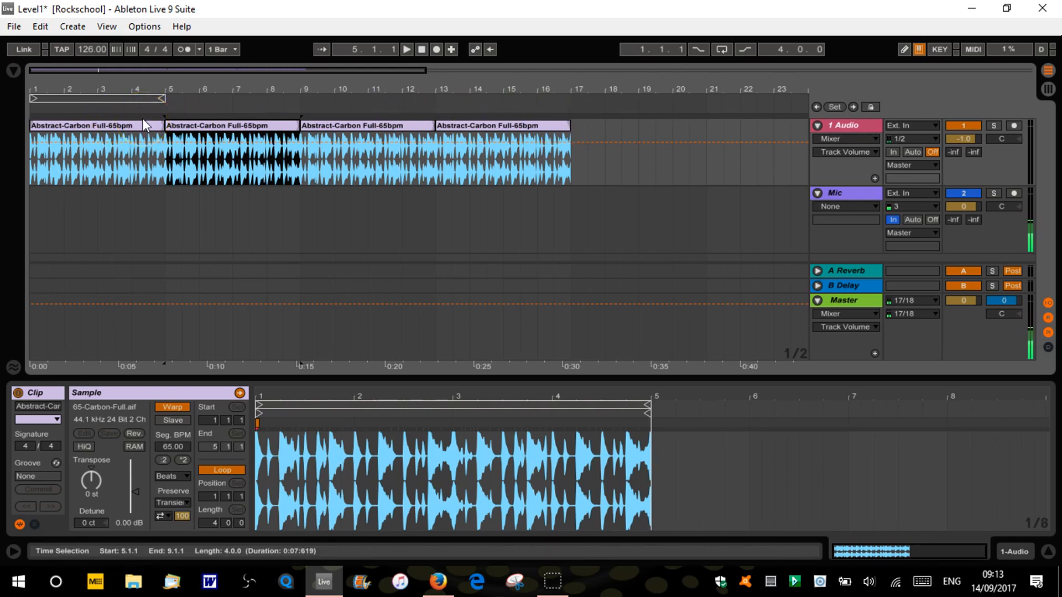
pyautogui.click(201, 126)
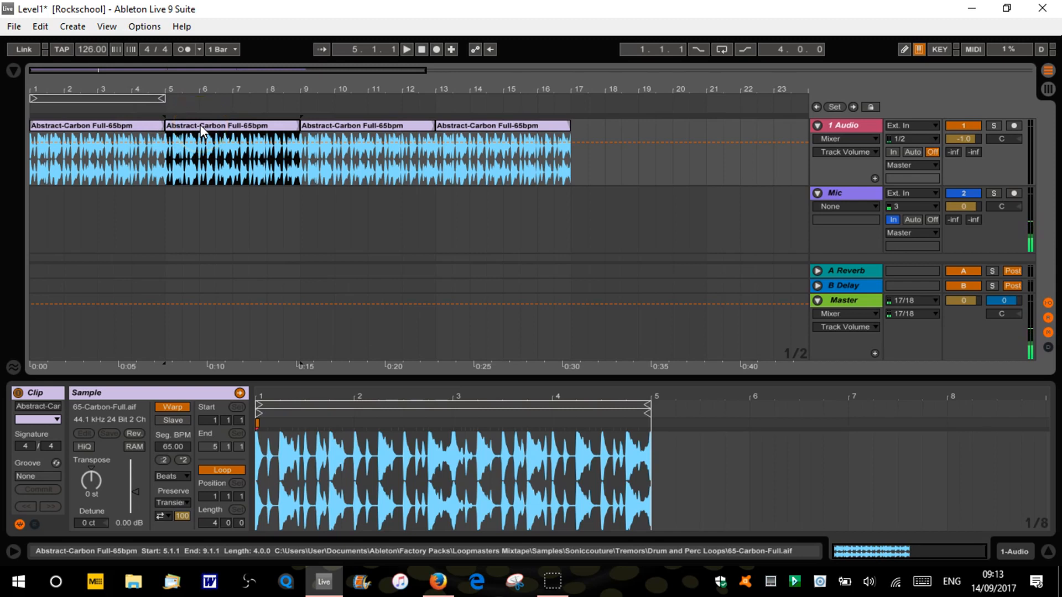
pyautogui.click(81, 121)
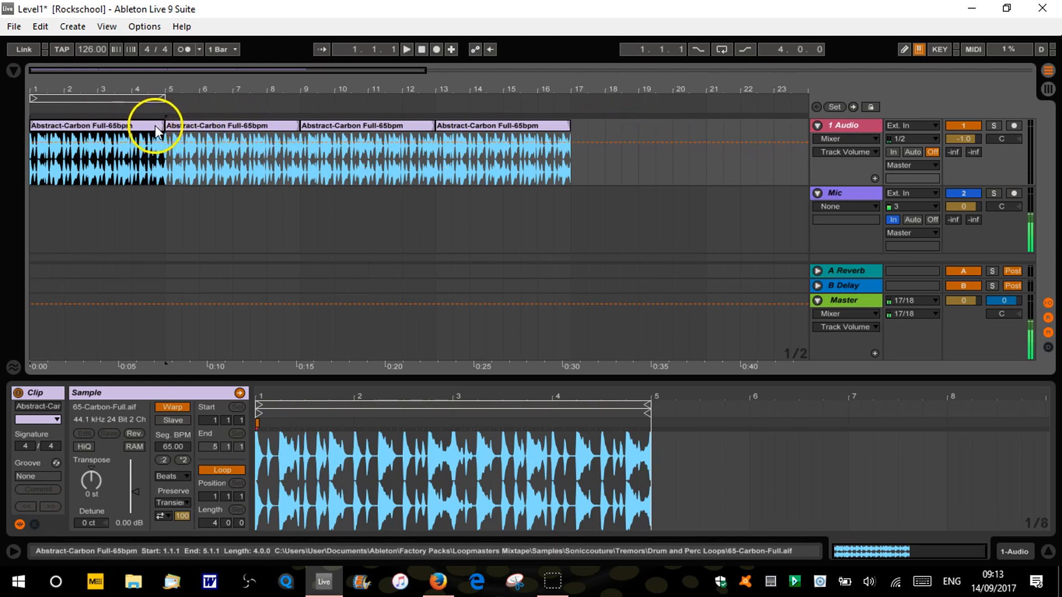
pyautogui.keyDown('shift'); pyautogui.click(200, 126); pyautogui.keyUp('shift')
pyautogui.keyDown('shift'); pyautogui.click(384, 125); pyautogui.keyUp('shift')
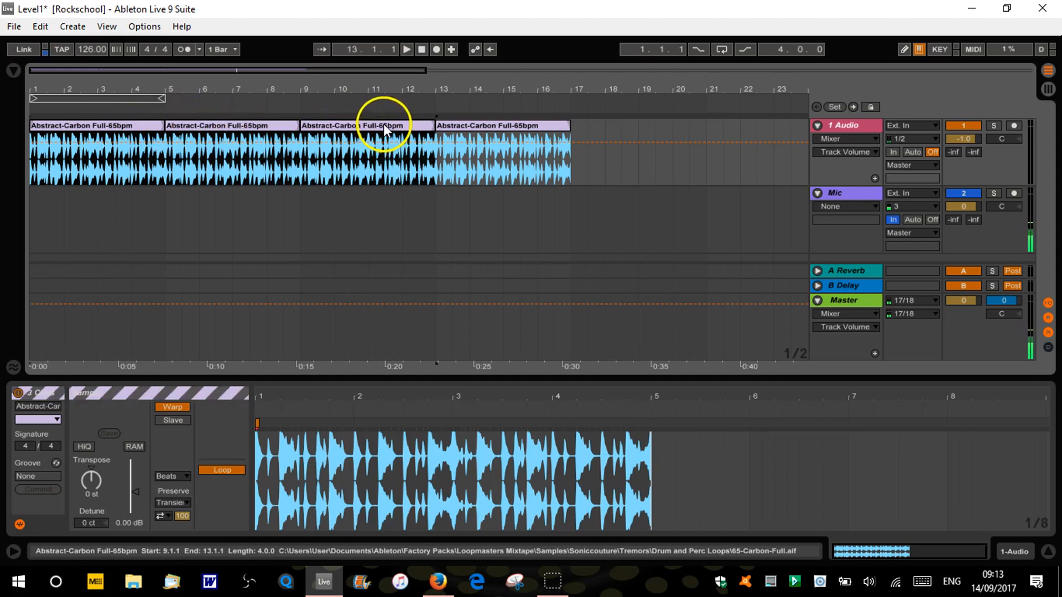
pyautogui.keyDown('shift'); pyautogui.click(471, 128); pyautogui.keyUp('shift')
# Step: Select only the bar 1 clip and extend the selection straight to the bar 13 clip, covering all four clips
pyautogui.moveTo(471, 129); pyautogui.dragTo(93, 125)
pyautogui.click(93, 125)
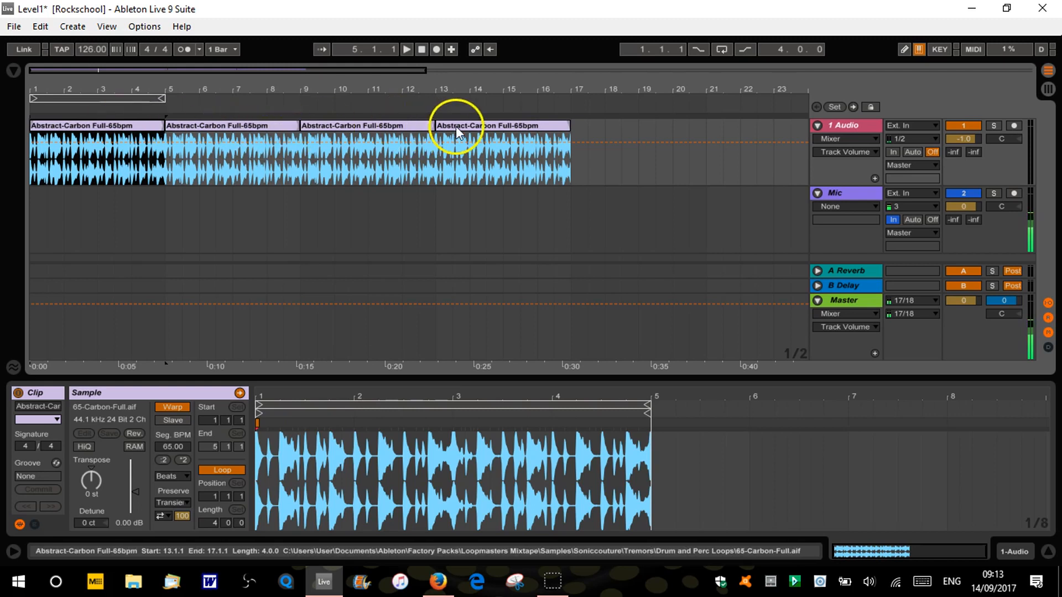
pyautogui.keyDown('shift'); pyautogui.click(476, 124); pyautogui.keyUp('shift')
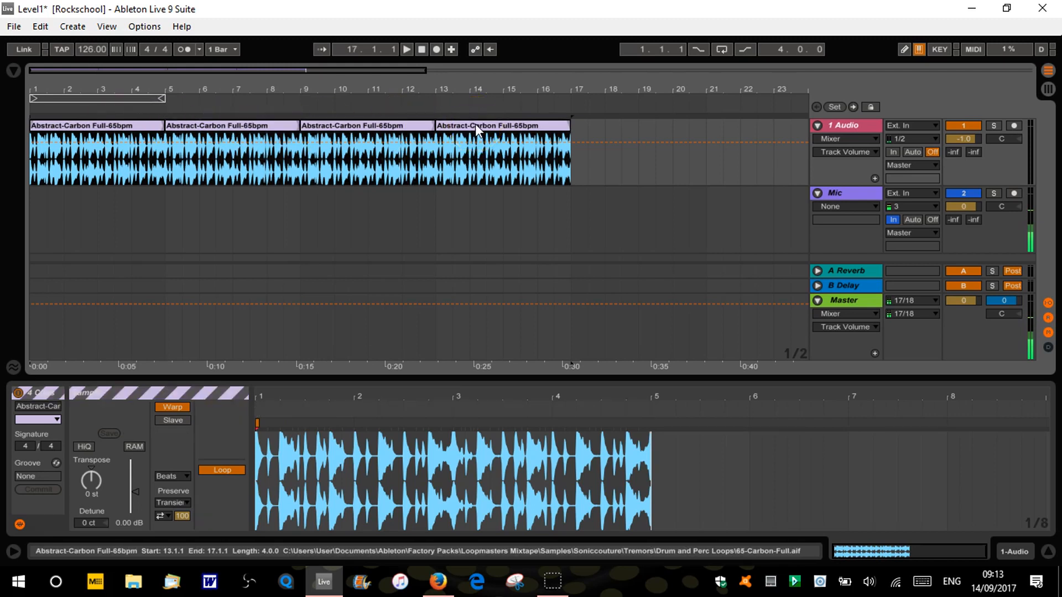
# Step: Select the bar 1 clip on its own, followed by the bar 5 clip on its own
pyautogui.moveTo(475, 124)
pyautogui.mouseDown()
pyautogui.moveTo(630, 126)
pyautogui.moveTo(462, 136)
pyautogui.mouseUp()
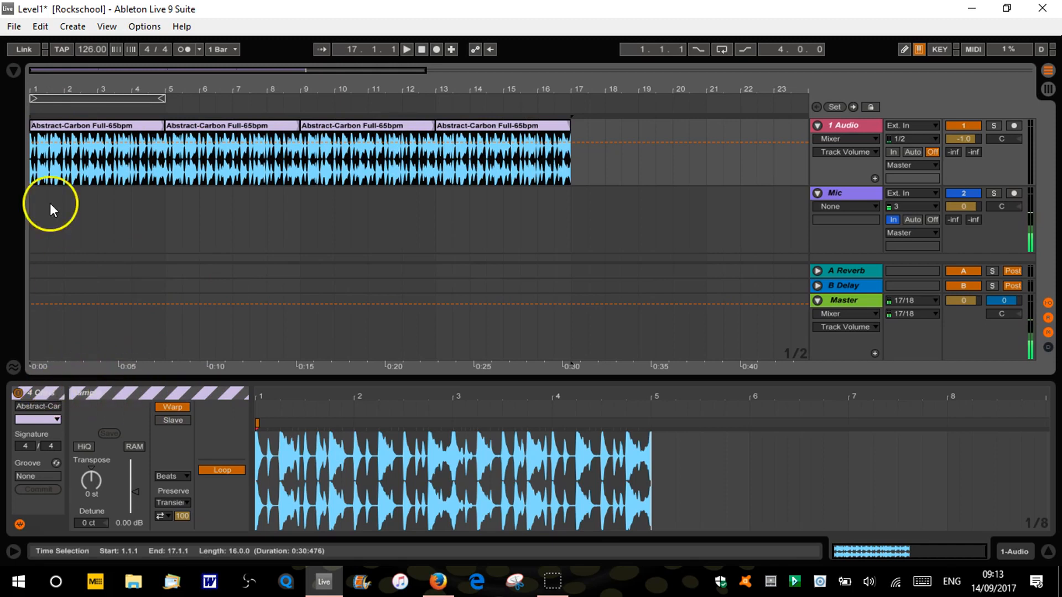
pyautogui.click(87, 123)
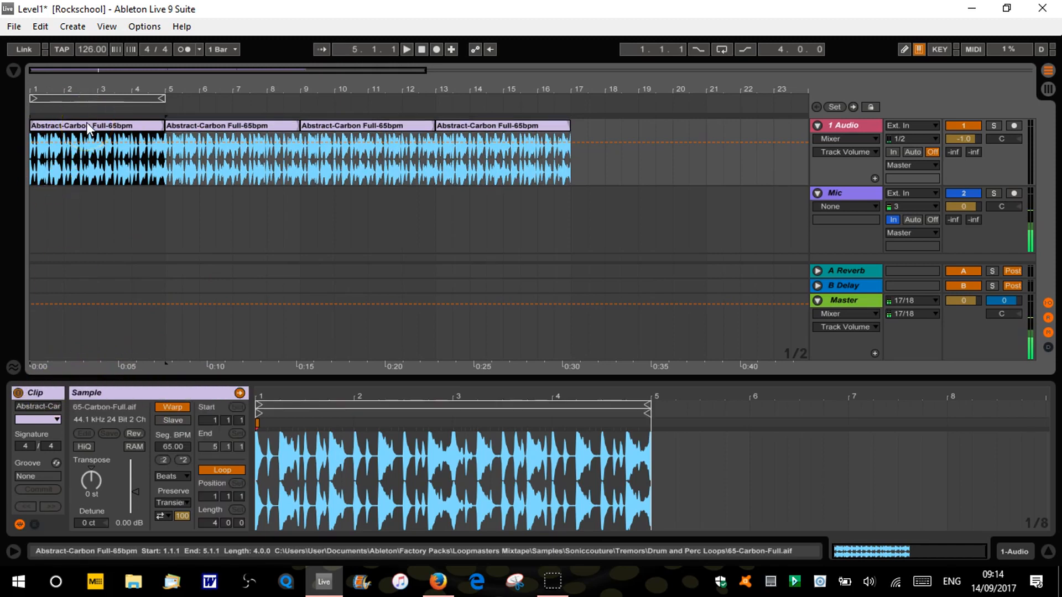
pyautogui.click(213, 124)
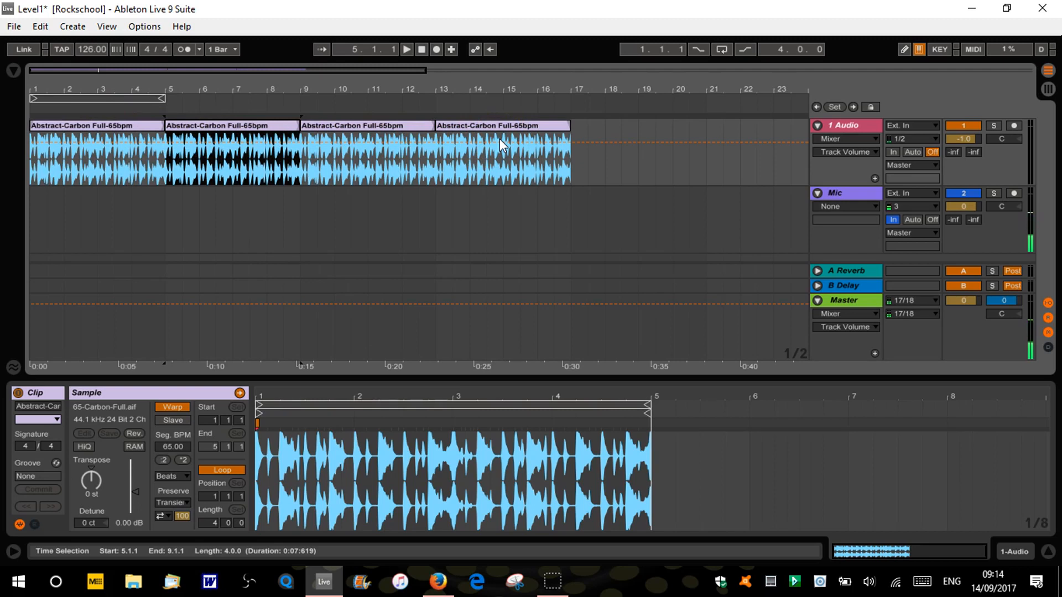
# Step: Select all four clips from bar 1 through the bar 13 clip and consolidate them into one continuous clip
pyautogui.click(107, 124)
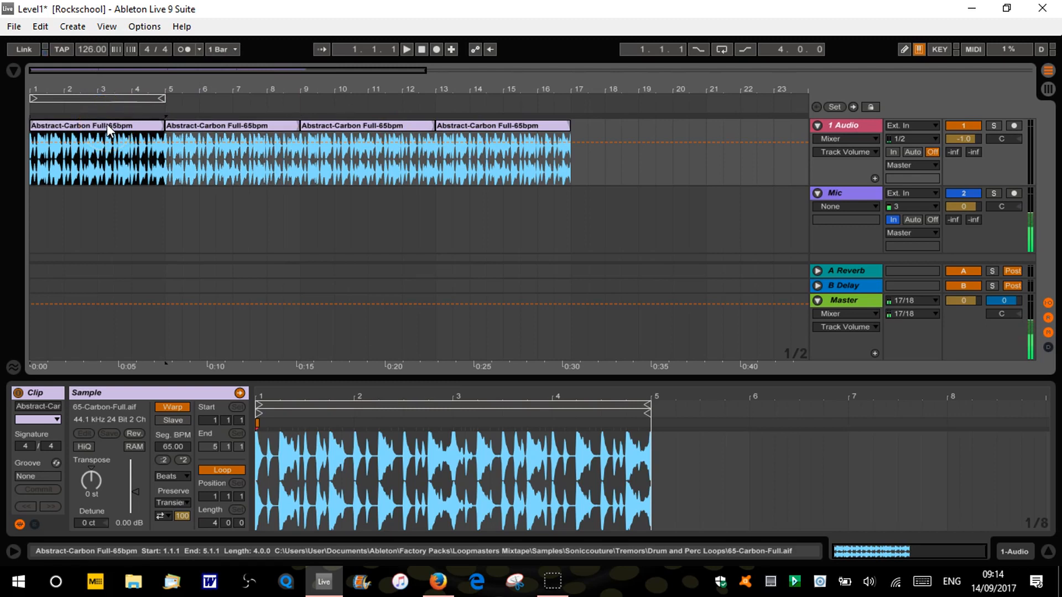
pyautogui.keyDown('shift'); pyautogui.click(513, 124); pyautogui.keyUp('shift')
pyautogui.rightClick(513, 128)
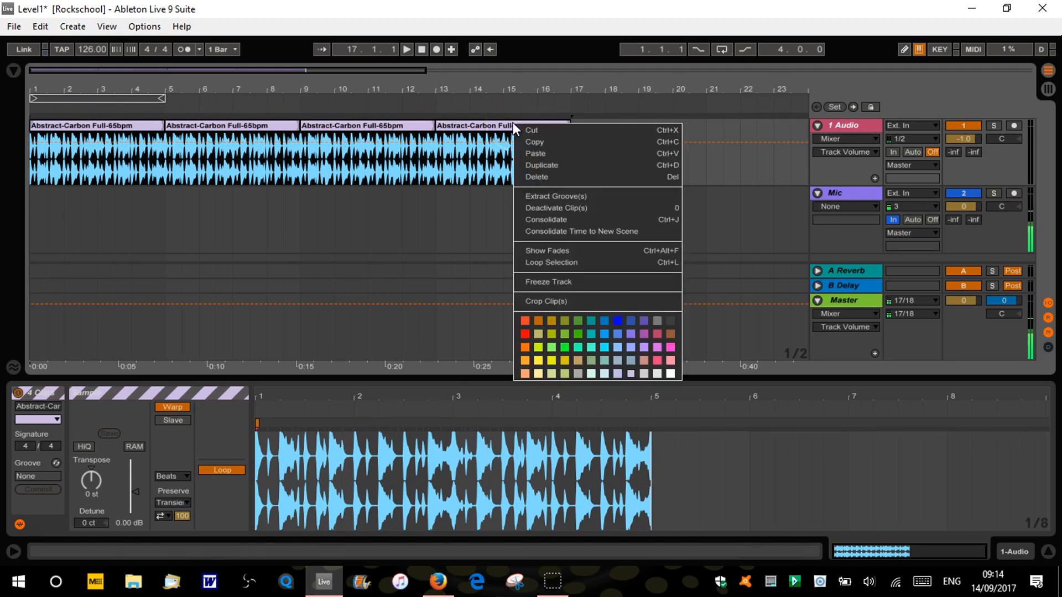
pyautogui.click(577, 222)
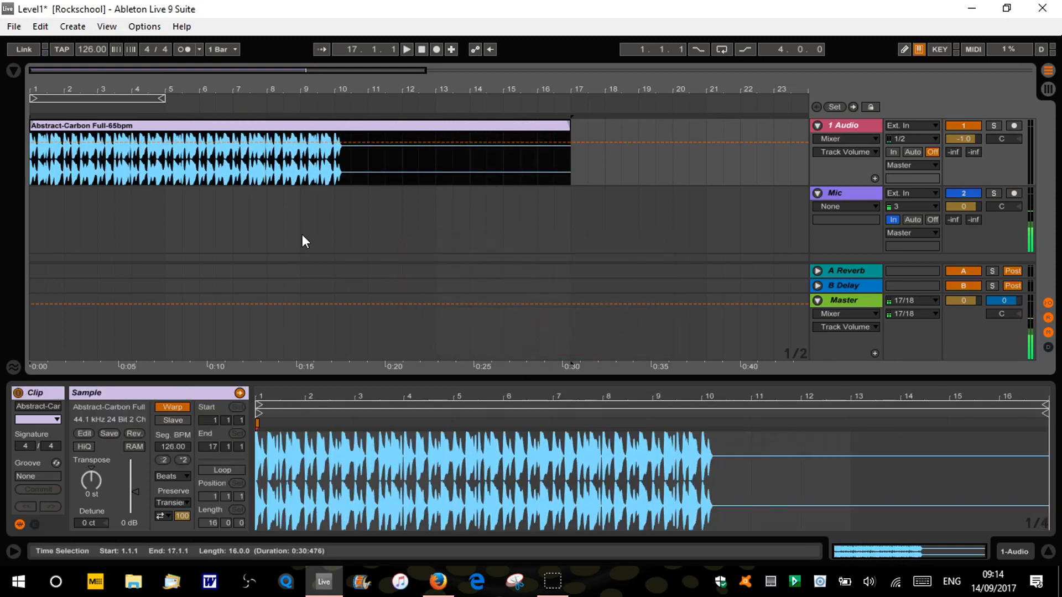
pyautogui.click(229, 131)
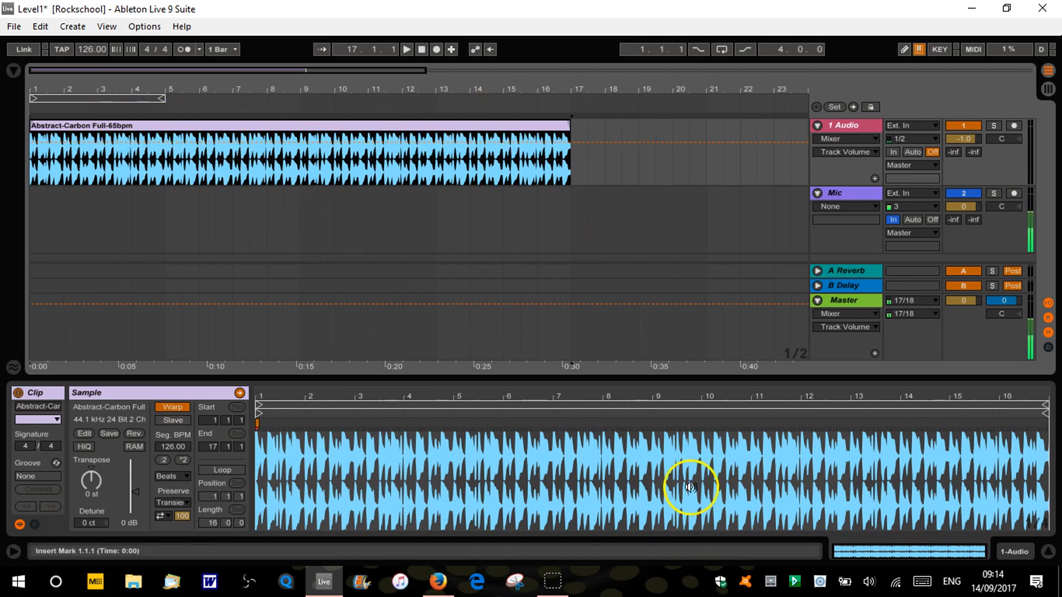
pyautogui.click(672, 392)
pyautogui.press('Home')
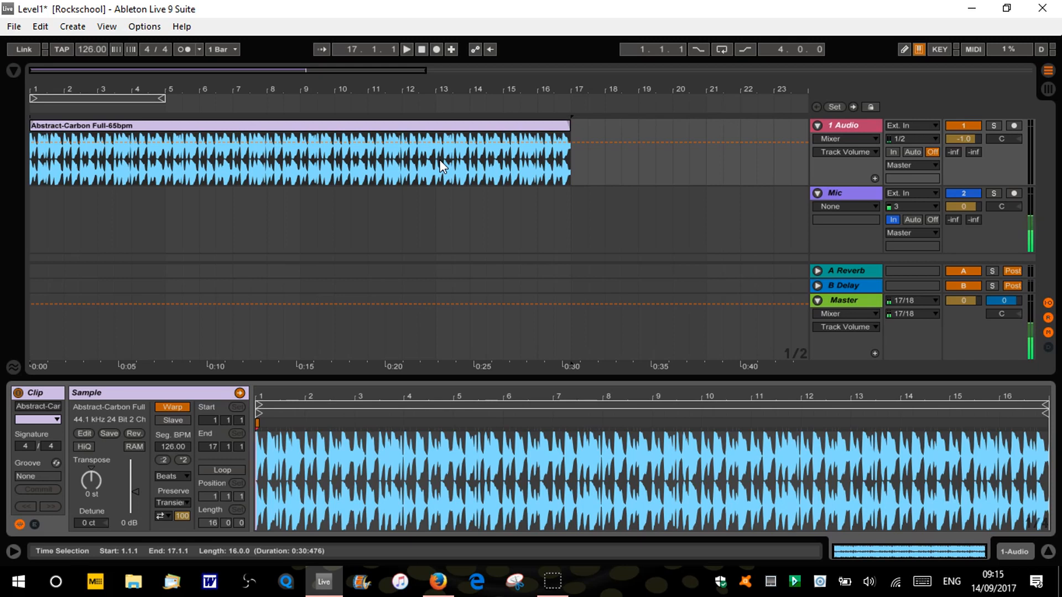
# Step: Briefly show and hide the browser, and switch to Session View and back to Arrangement View
pyautogui.click(14, 72)
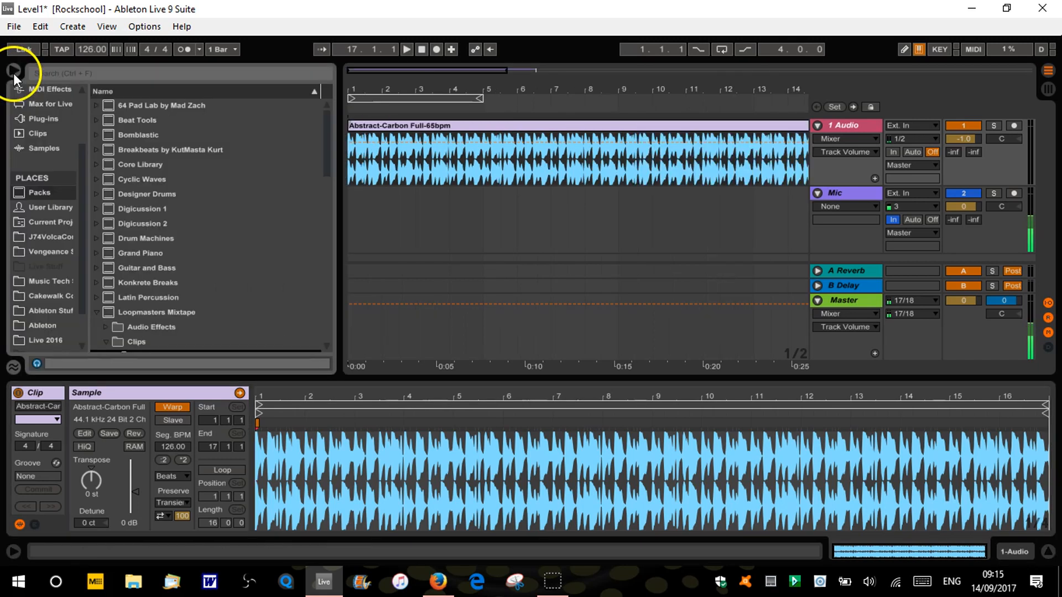
pyautogui.click(13, 70)
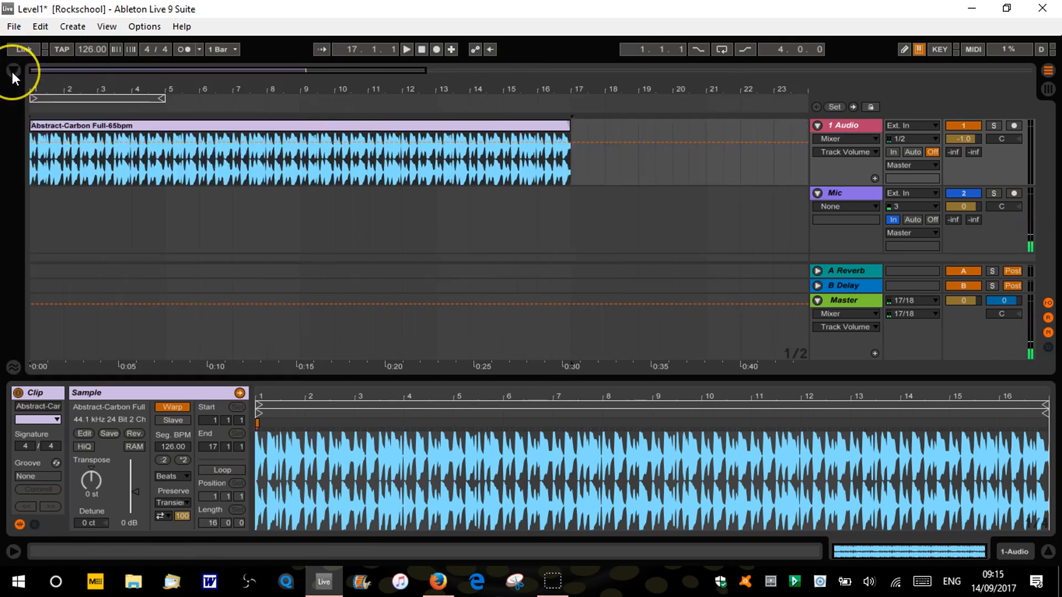
pyautogui.press('Tab')
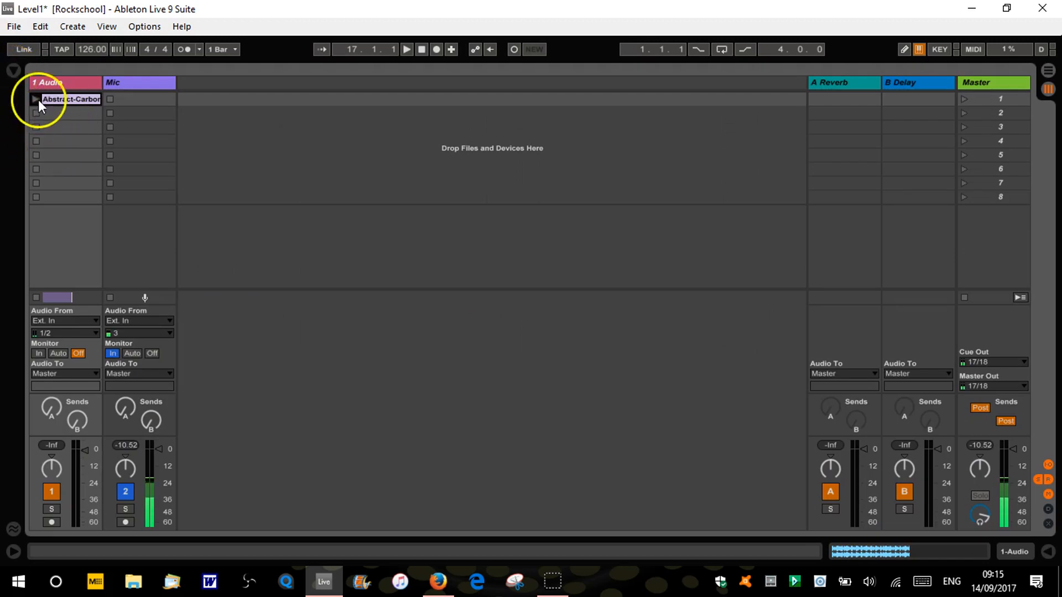
pyautogui.press('Tab')
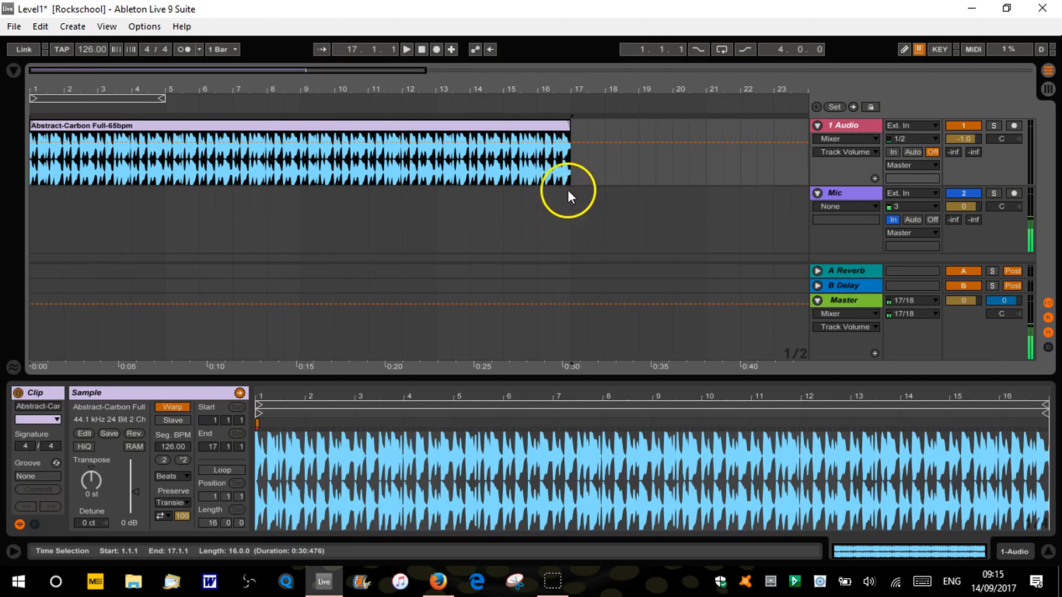
# Step: Zoom the arrangement timeline out past bar 57 and hide the clip detail view
pyautogui.click(487, 90)
pyautogui.press('-')
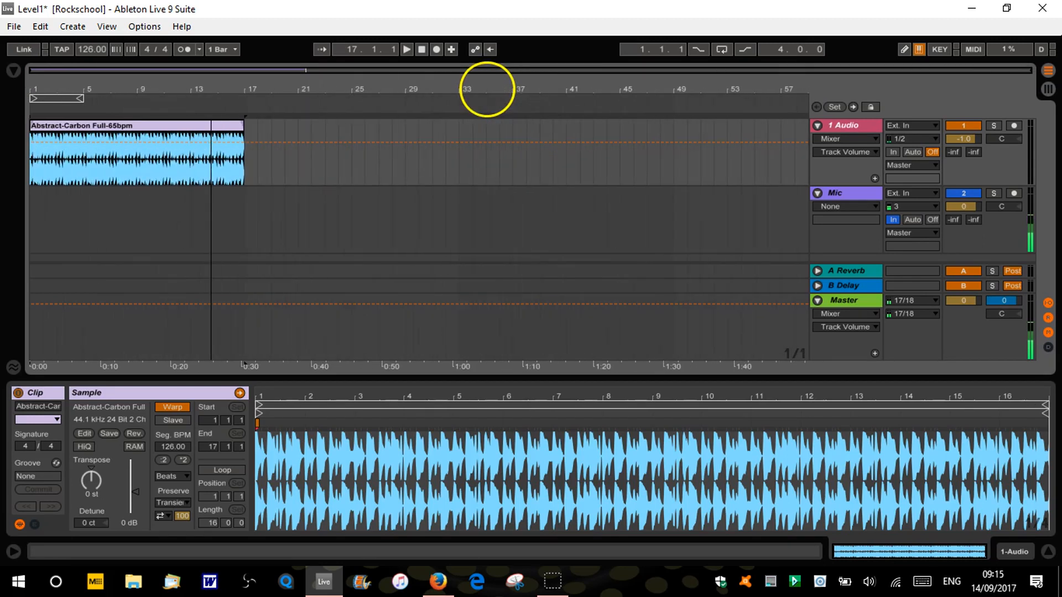
pyautogui.click(1047, 552)
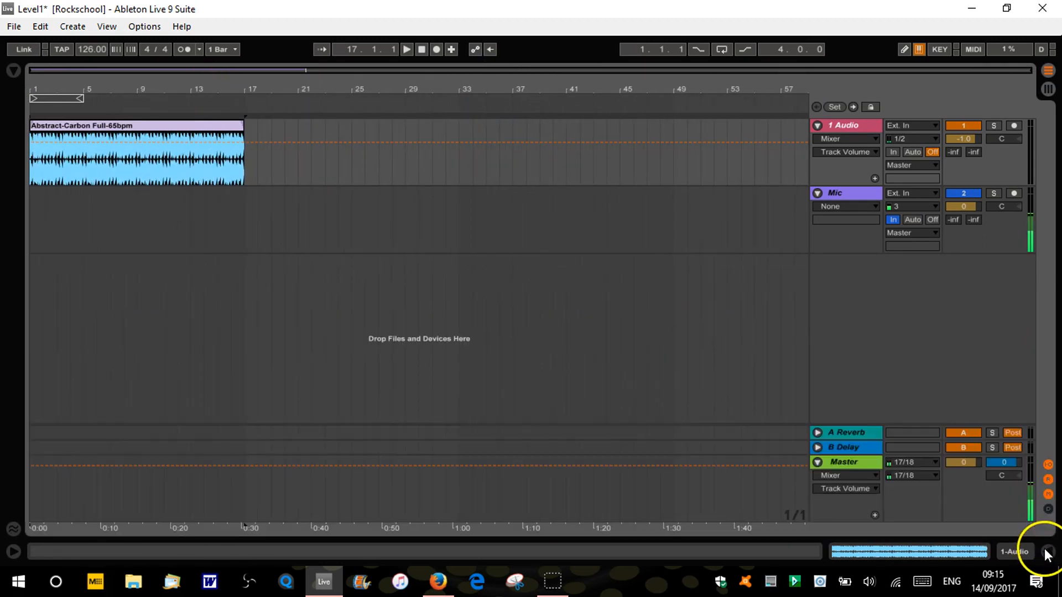